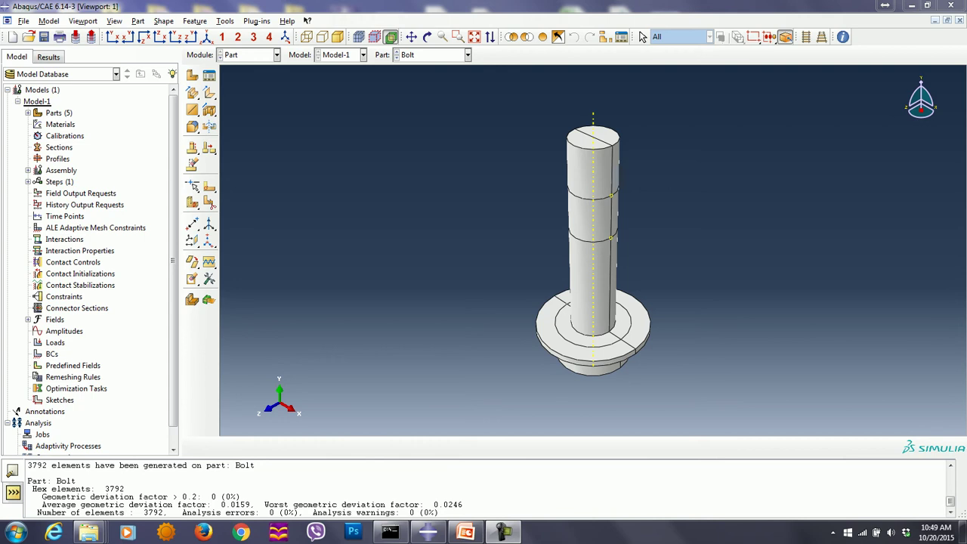
Look through the Back_Drive, Bolt, Electrode, Front_Drive and Piezoelectric_Disk parts one after another.
left_click(468, 55)
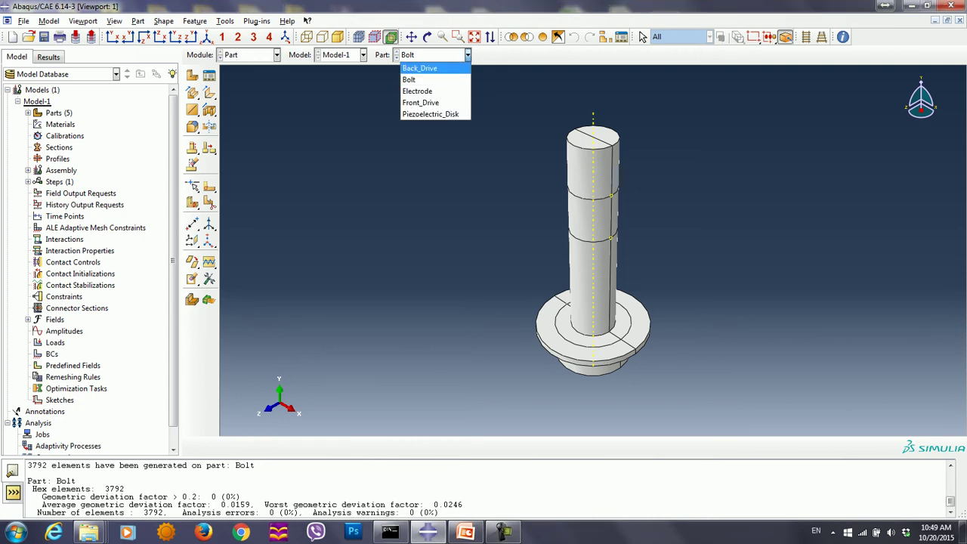
left_click(450, 68)
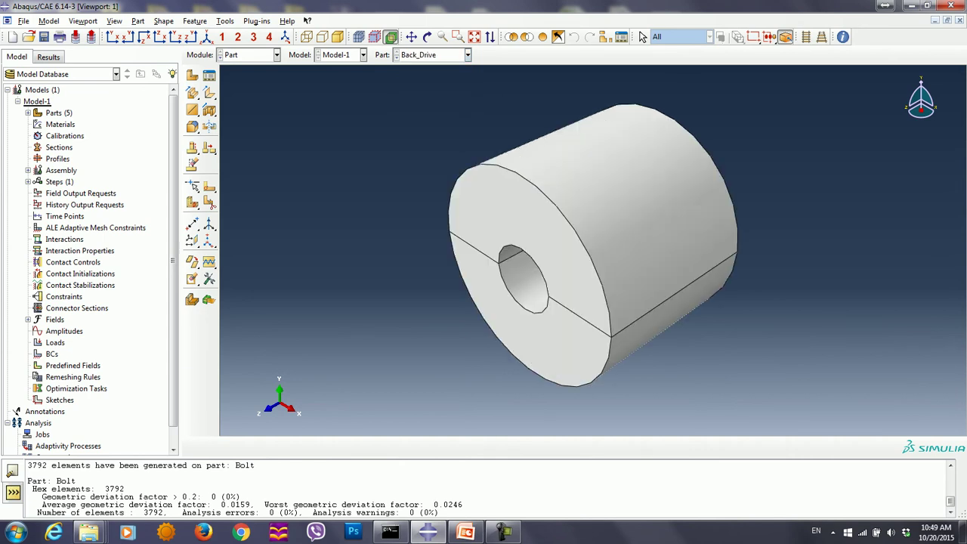
left_click(467, 55)
left_click(409, 79)
left_click(468, 55)
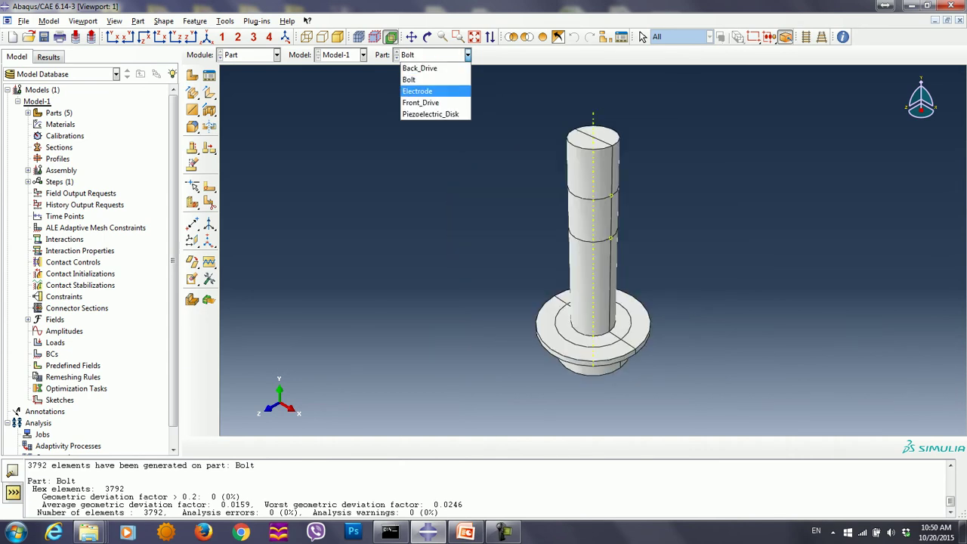
left_click(417, 90)
left_click(468, 54)
left_click(419, 102)
left_click(468, 54)
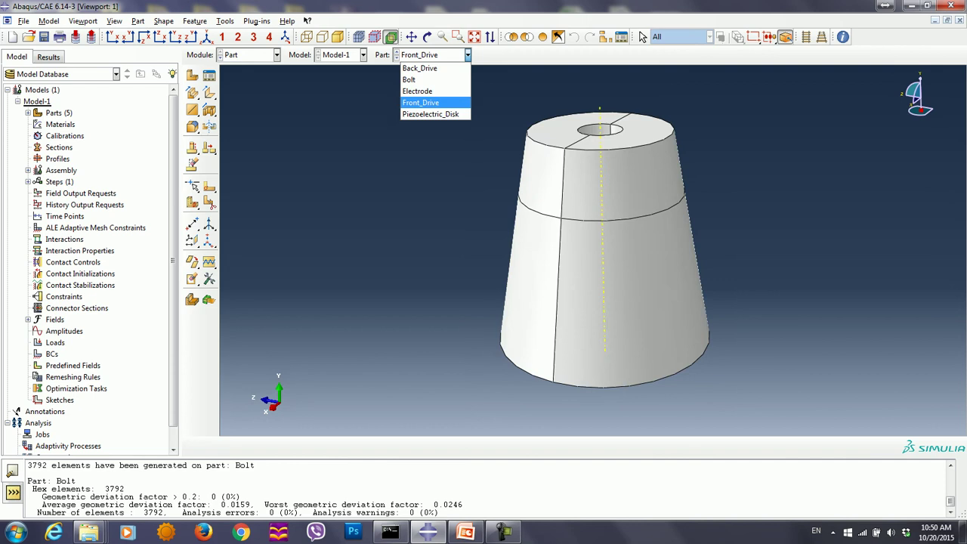
left_click(430, 113)
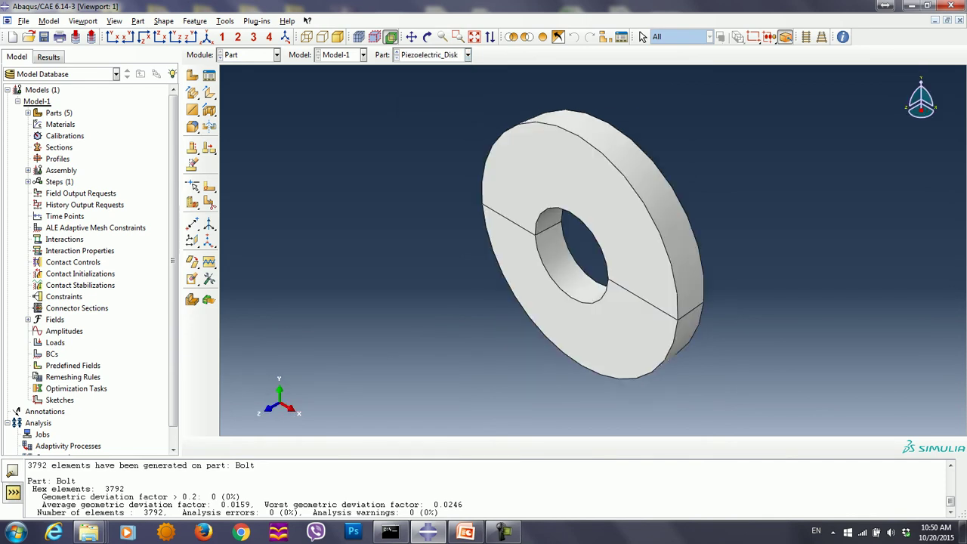
Create a geometry surface named Back_Drive on the Back_Drive part from its central bore faces, selected by angle.
left_click(468, 54)
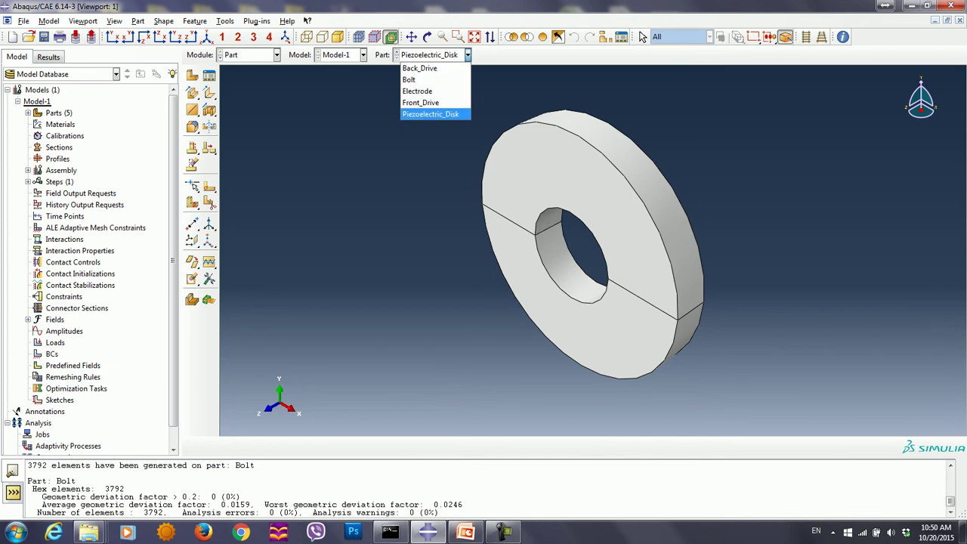
left_click(419, 68)
left_click(225, 20)
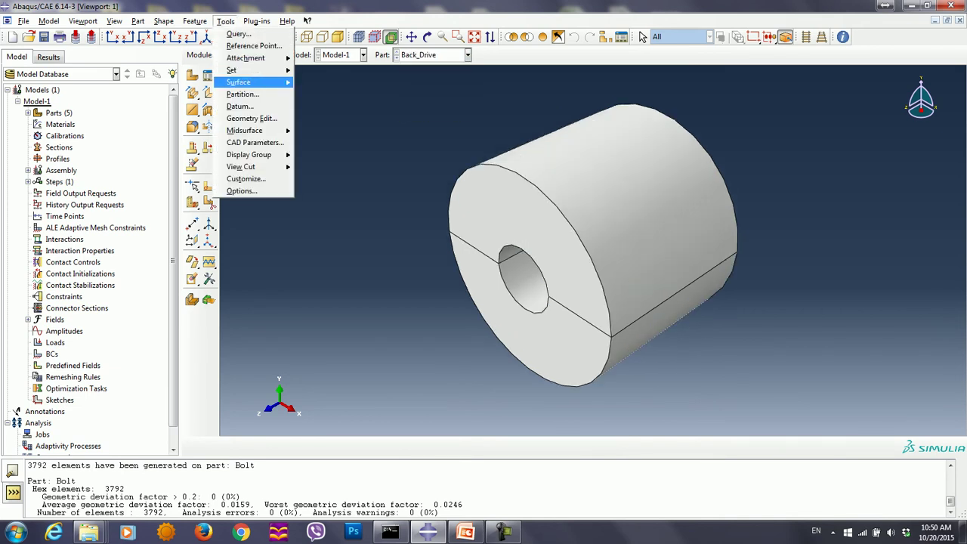
mouse_move(250, 81)
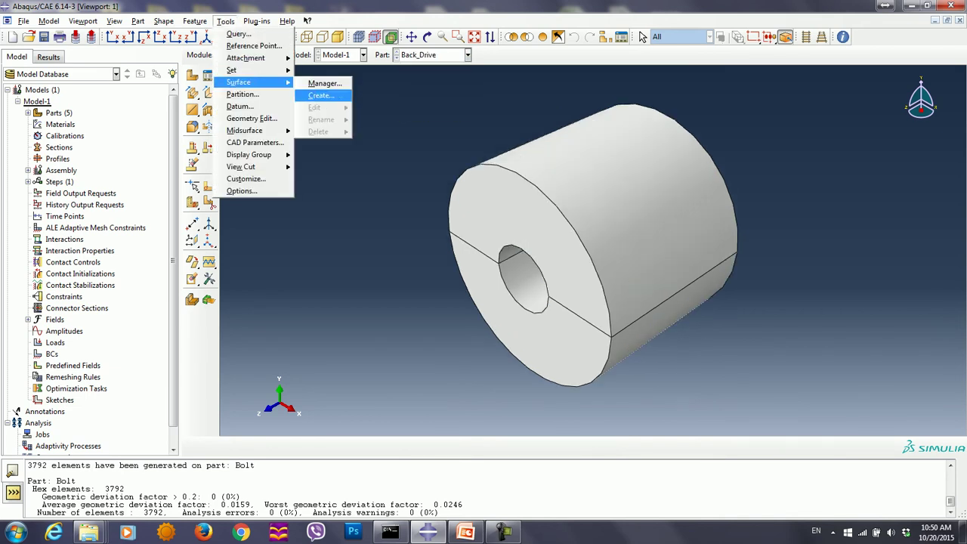
left_click(321, 95)
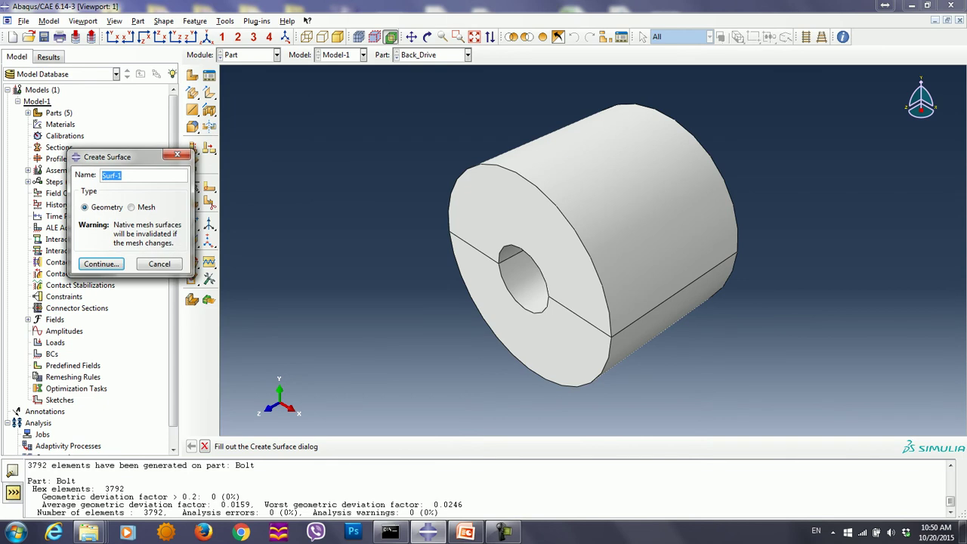
type("Back_Drive")
key("Return")
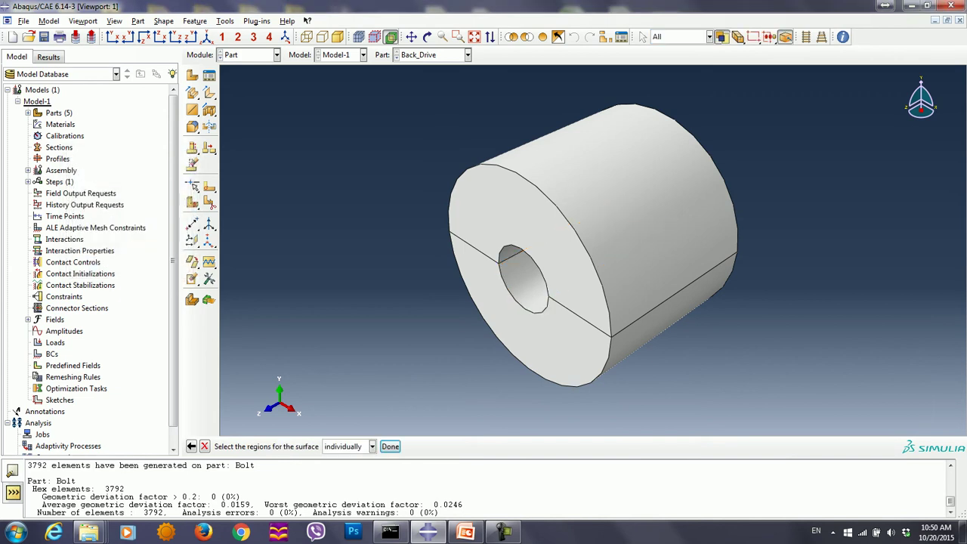
left_click(372, 446)
left_click(345, 470)
left_click(521, 280)
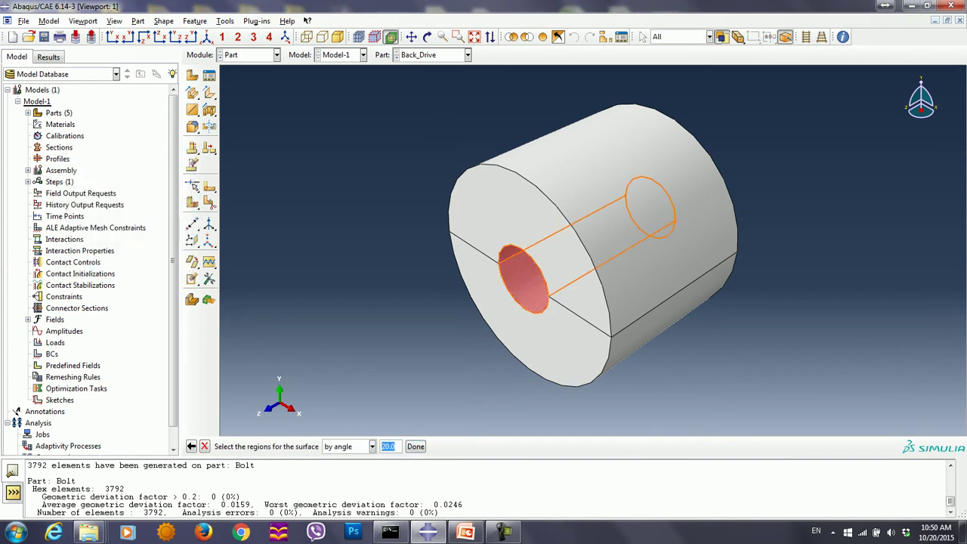
left_click_drag(529, 280, 552, 267, "ctrl+alt")
left_click(415, 447)
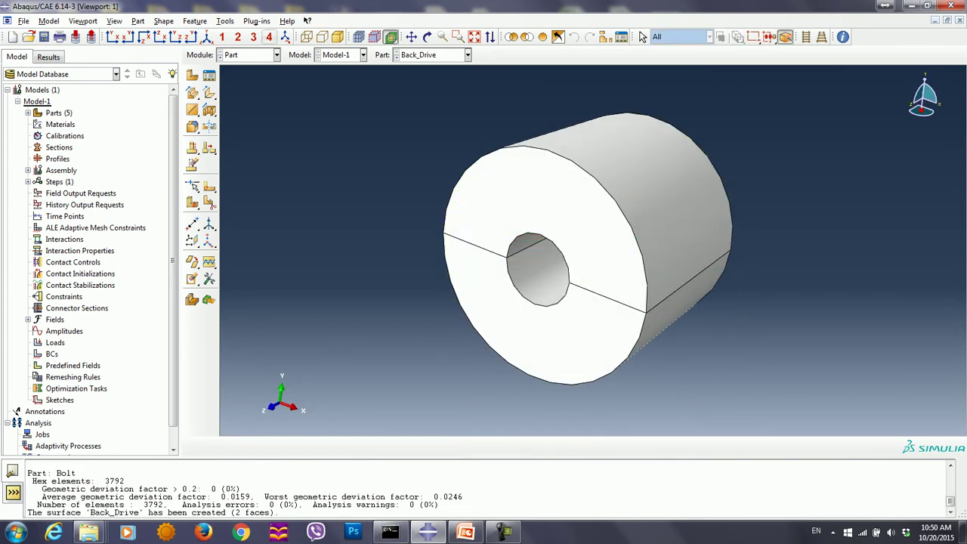
Create a geometry surface named Front_Drive on the Front_Drive part from its central bore faces, selected by angle.
left_click(468, 54)
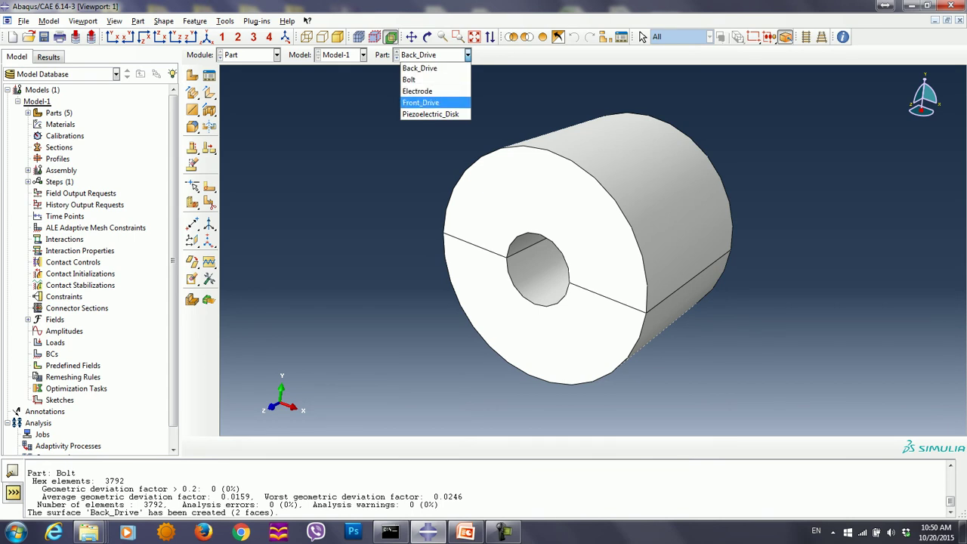
left_click(420, 102)
left_click(226, 20)
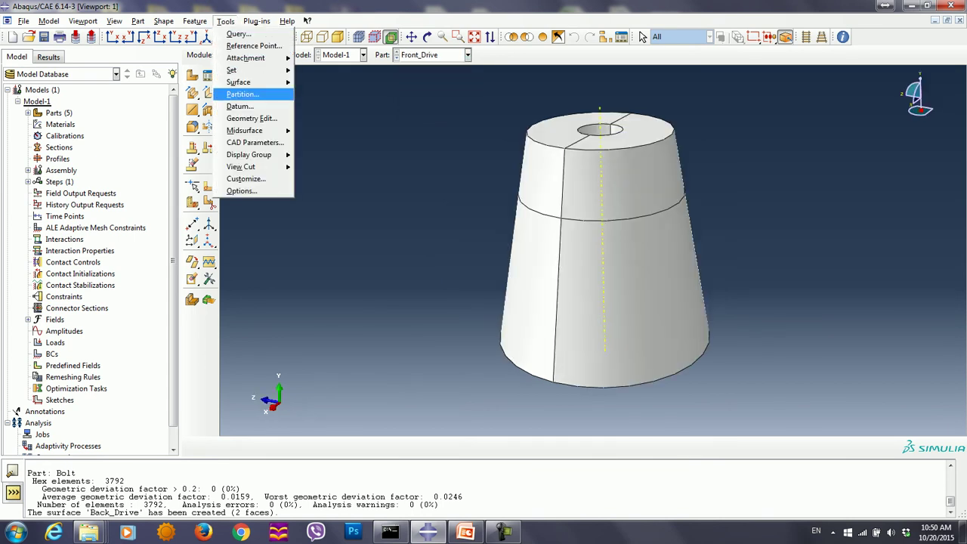
mouse_move(240, 82)
left_click(321, 82)
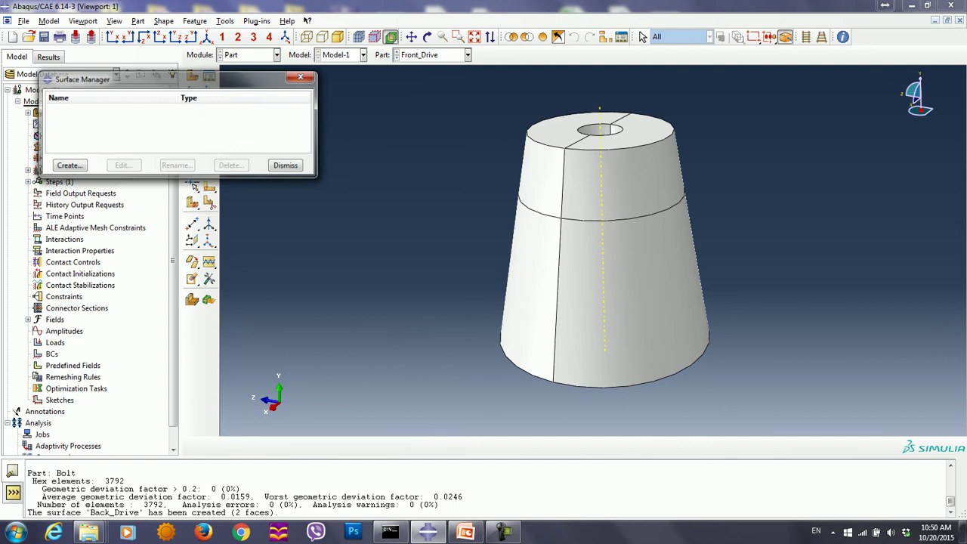
left_click(68, 165)
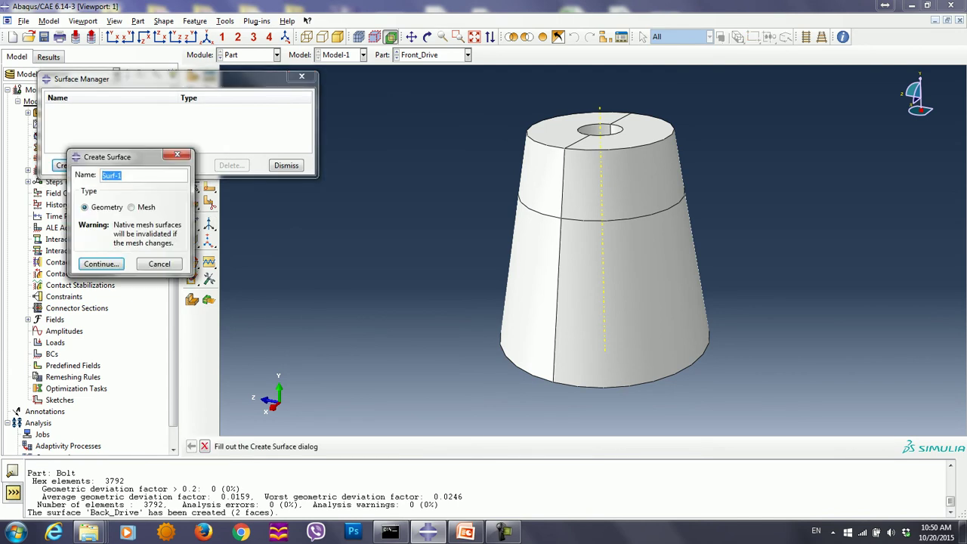
type("Front_Drive")
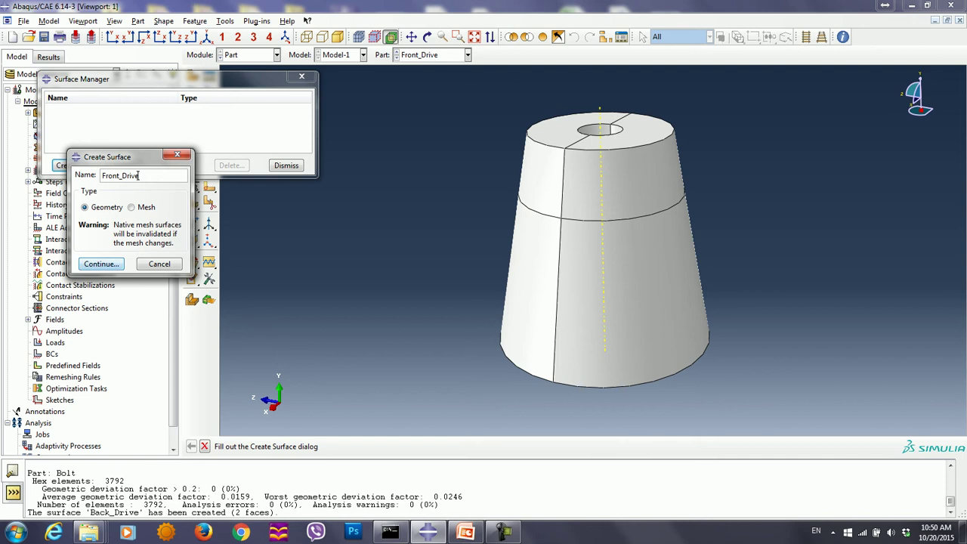
left_click(102, 263)
left_click_drag(568, 230, 613, 349, "ctrl+alt")
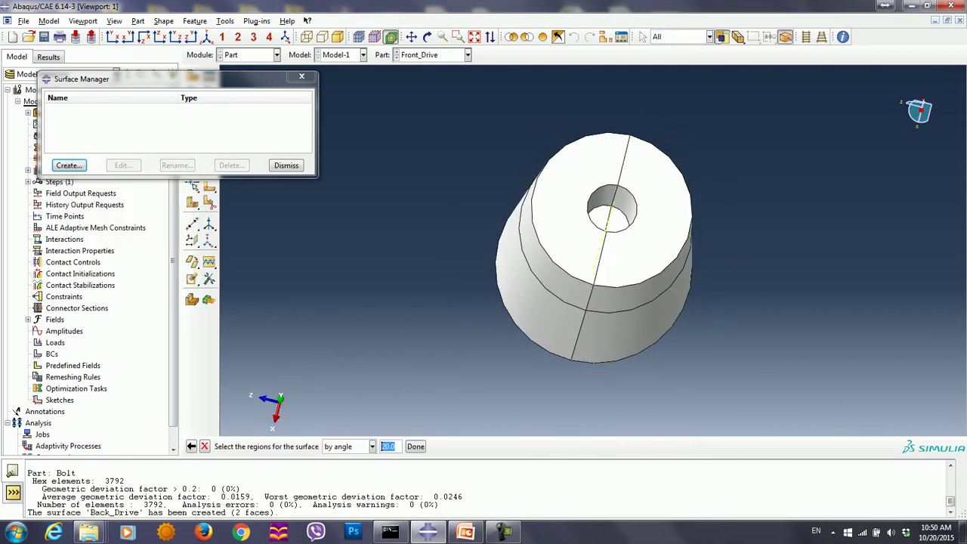
left_click(622, 199)
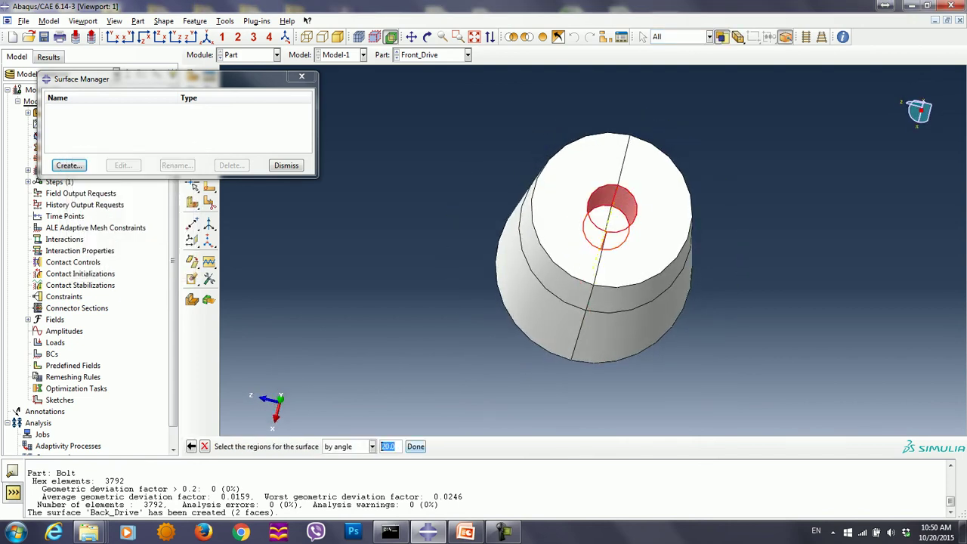
left_click_drag(621, 199, 602, 226, "ctrl+alt")
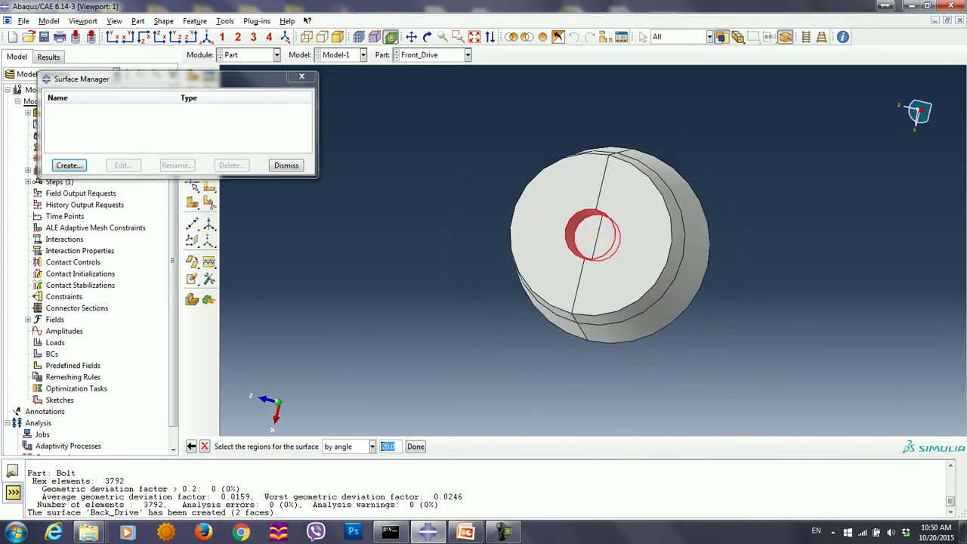
left_click(416, 446)
middle_click(597, 239)
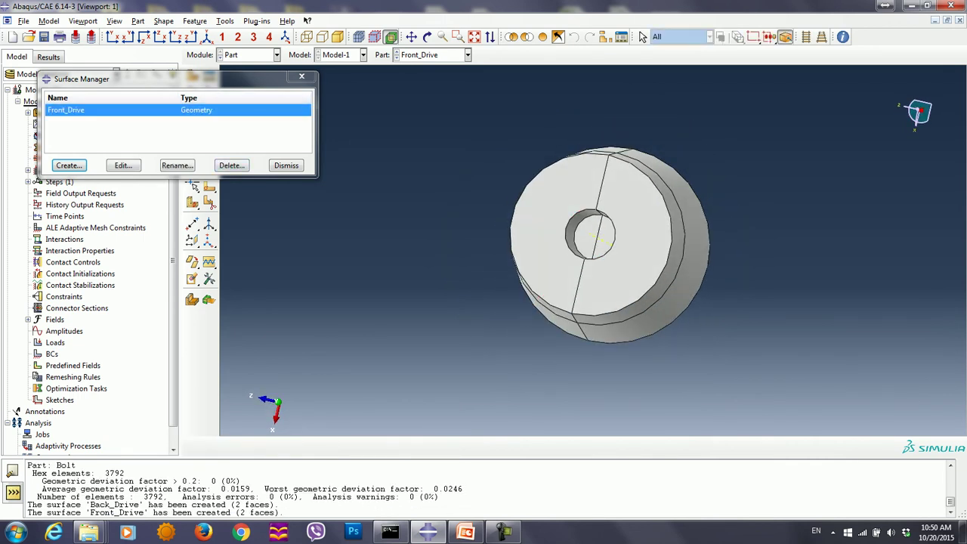
left_click(301, 77)
Create a geometry surface named B_BD on the Bolt part from the two shank faces next to the flange, selected individually.
left_click(468, 55)
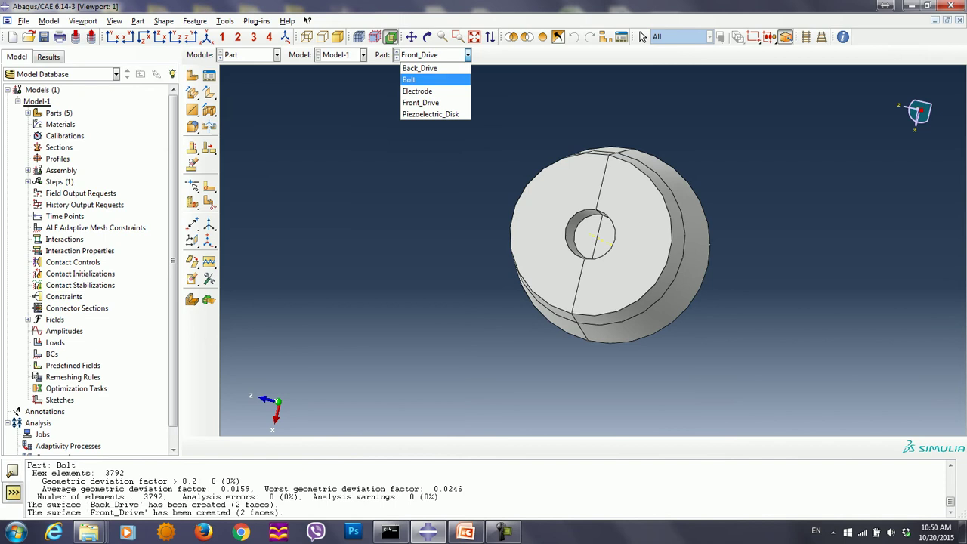
left_click(408, 79)
left_click(225, 20)
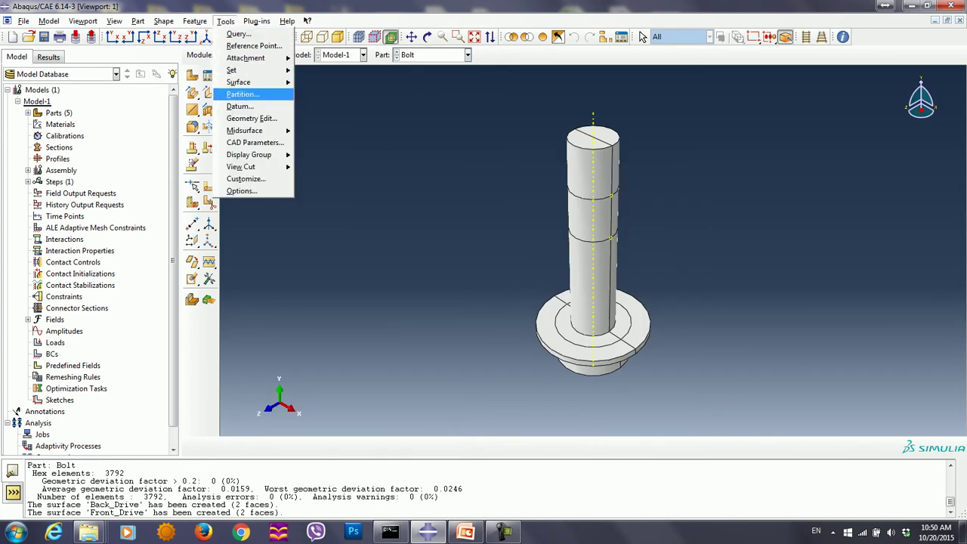
mouse_move(249, 82)
left_click(319, 82)
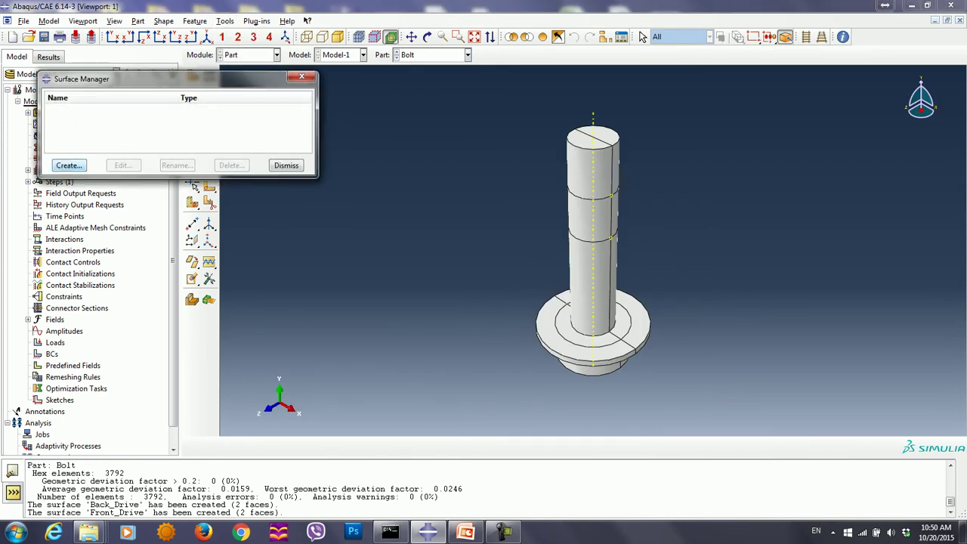
left_click(69, 164)
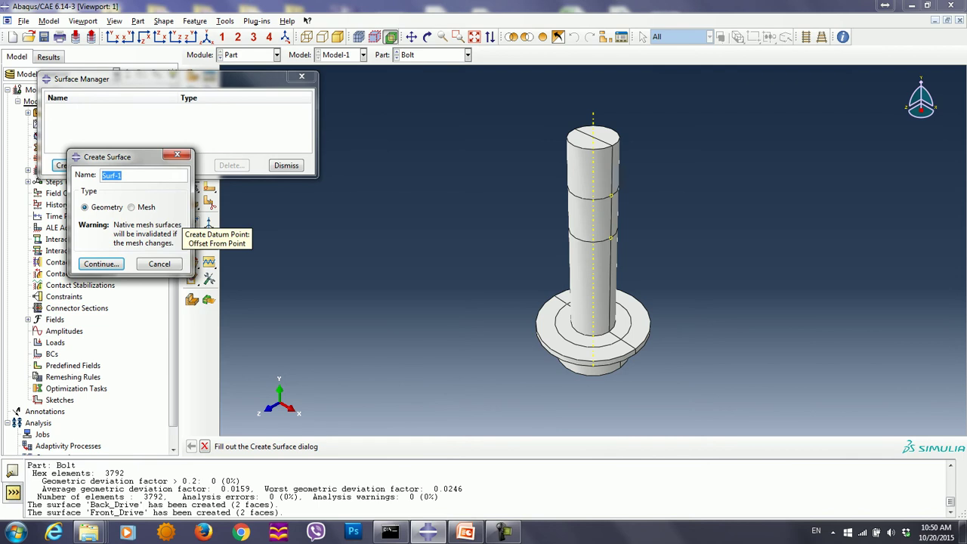
type("B_BD")
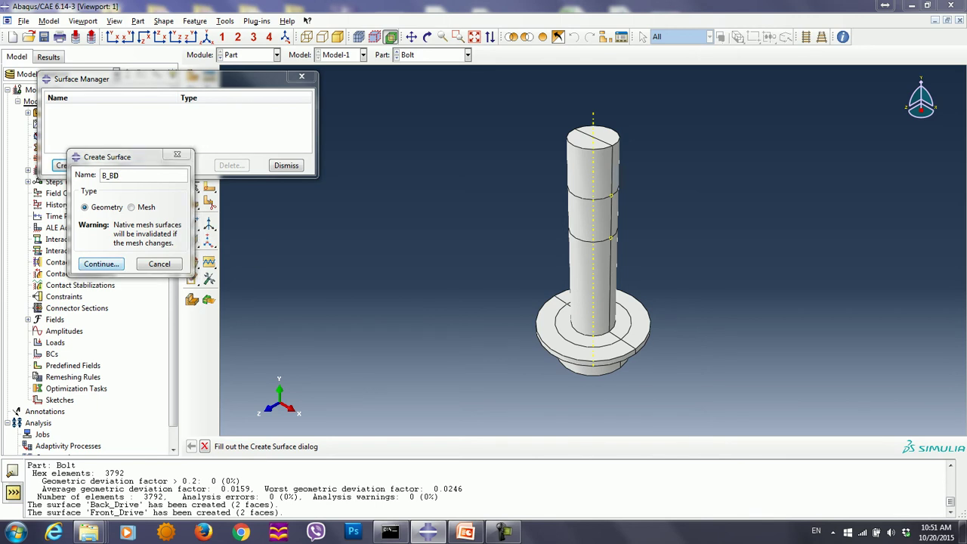
key("Return")
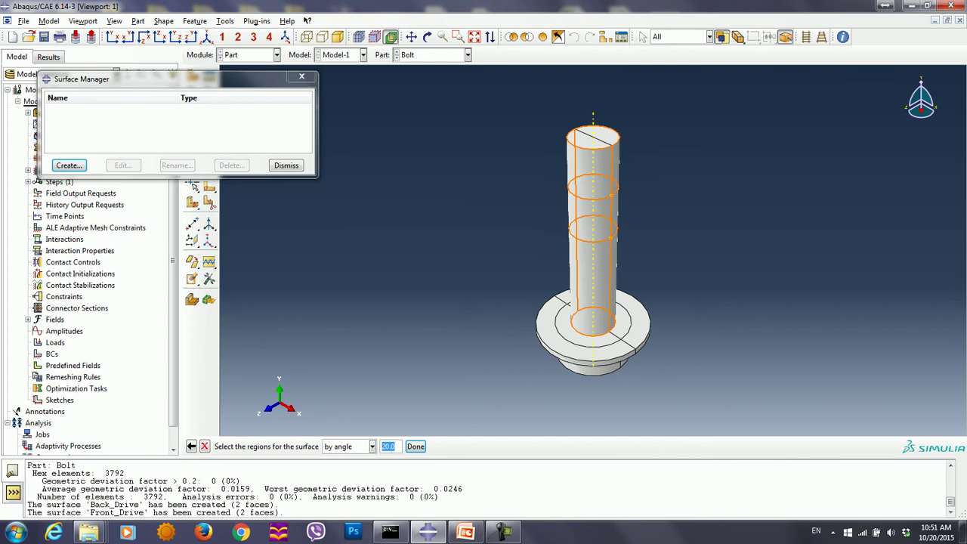
left_click(371, 446)
left_click(345, 460)
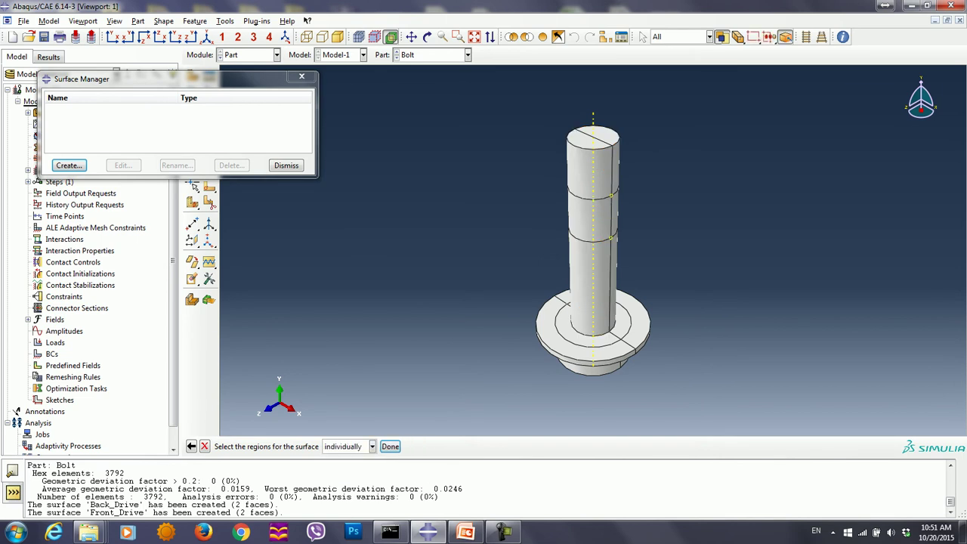
left_click(592, 290)
left_click(614, 283, "shift")
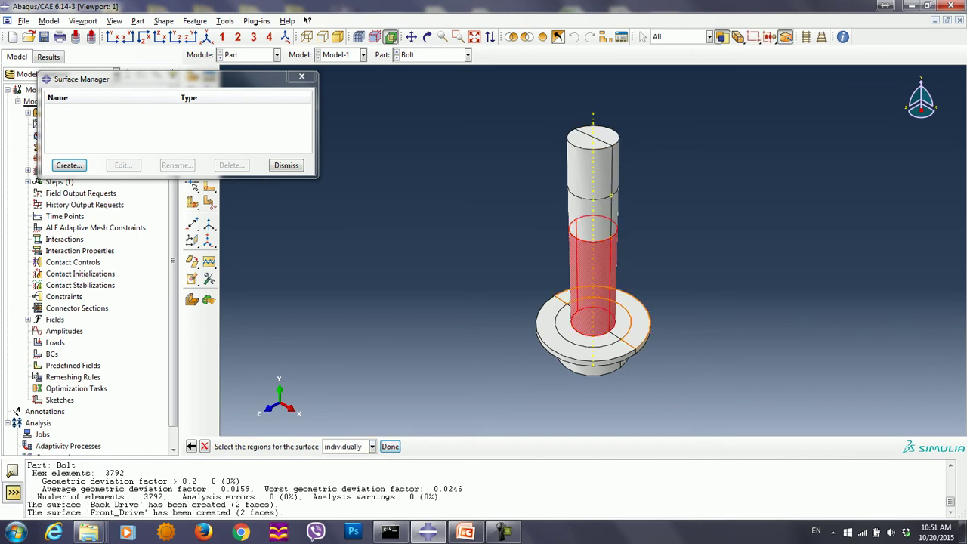
left_click_drag(653, 260, 623, 249, "ctrl+alt")
mouse_move(553, 281)
left_mouse_down("ctrl+alt")
mouse_move(464, 323)
mouse_move(541, 276)
left_mouse_up("ctrl+alt")
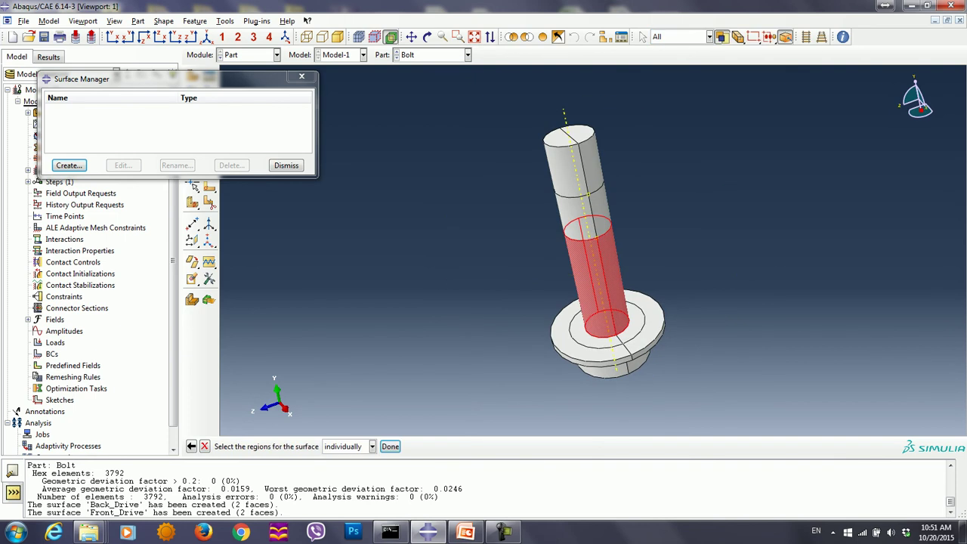
left_click(390, 446)
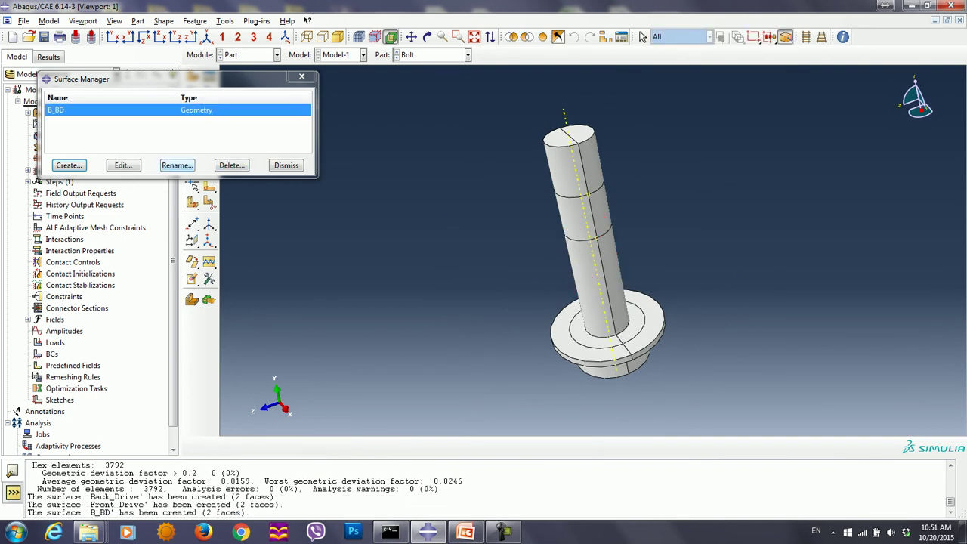
Create a geometry surface named B_FD on the Bolt from the two shank faces at the free end, then close the Surface Manager.
left_click(68, 165)
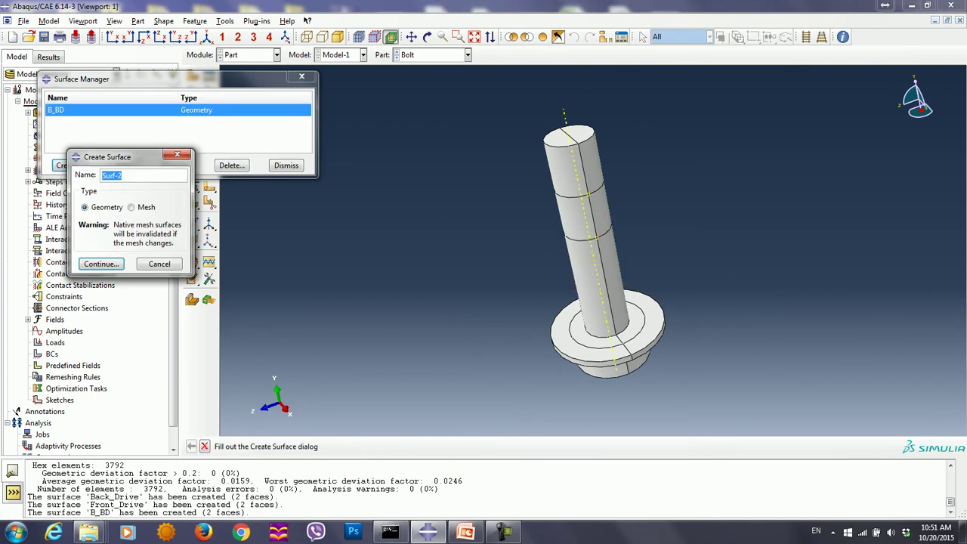
type("B_FD")
left_click(102, 263)
left_click(568, 168)
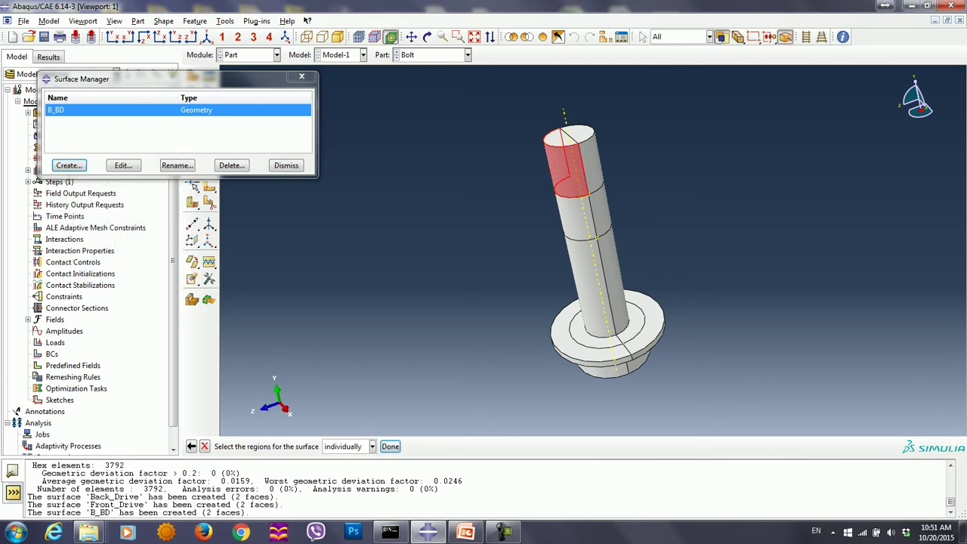
left_click(592, 163, "shift")
left_click(390, 446)
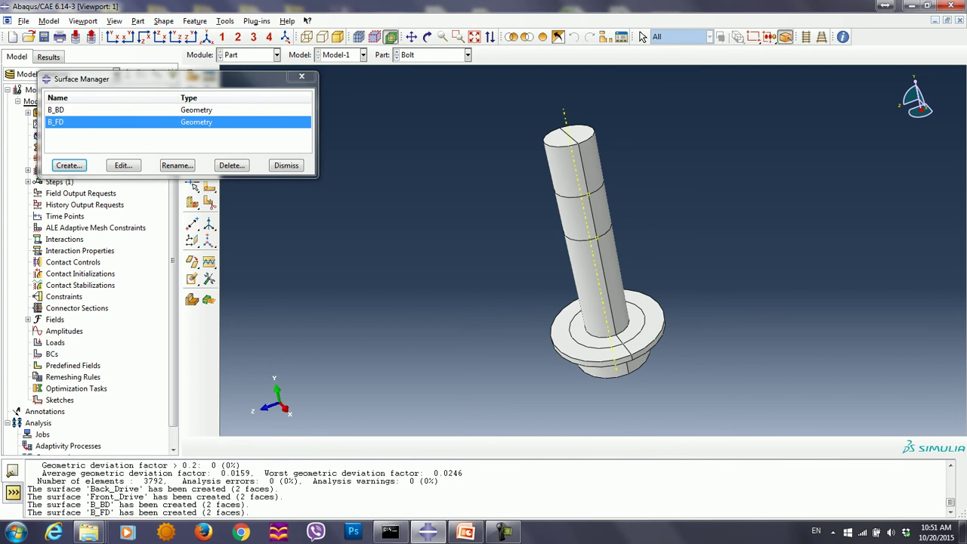
left_click(302, 77)
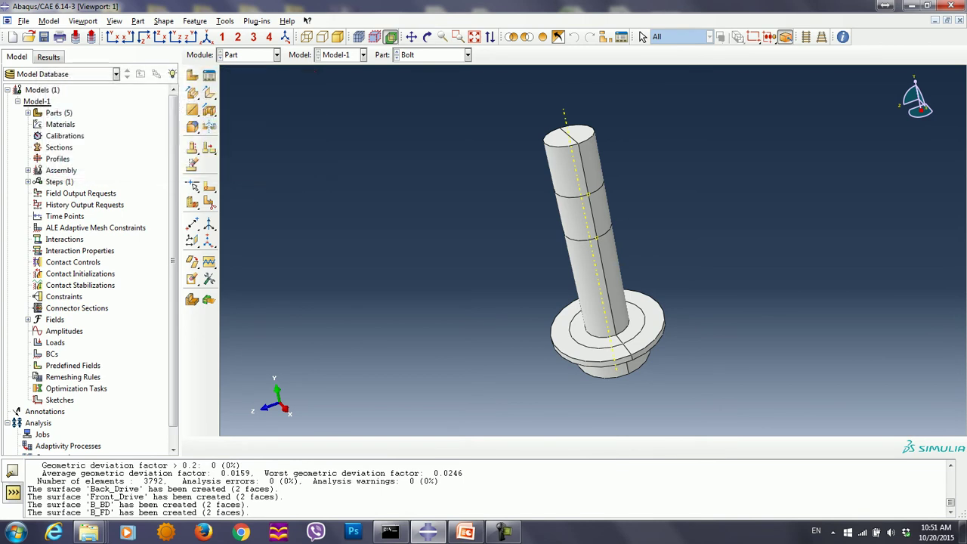
Switch to the Property module and create a material named Steel with a mass density of 7860.
left_click(250, 55)
left_click(240, 77)
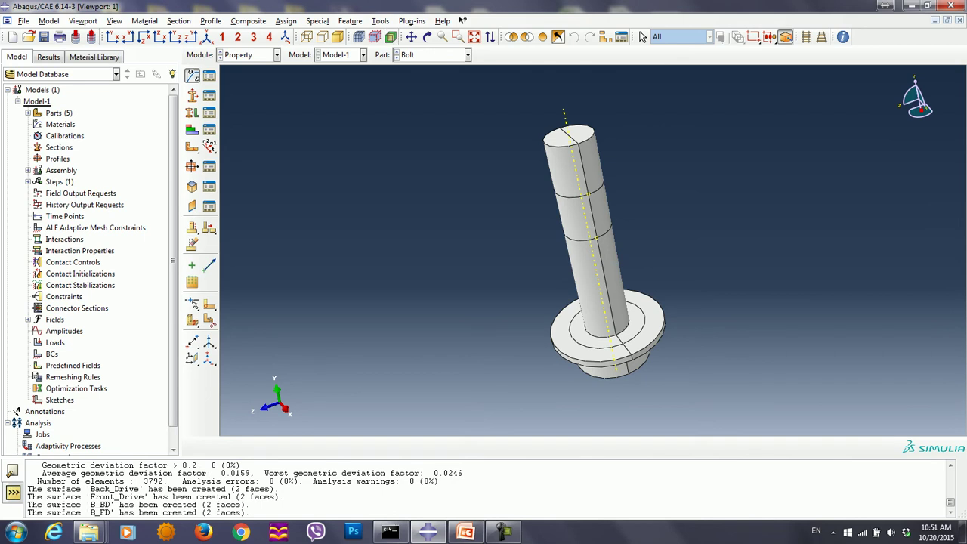
left_click(192, 76)
type("Steel")
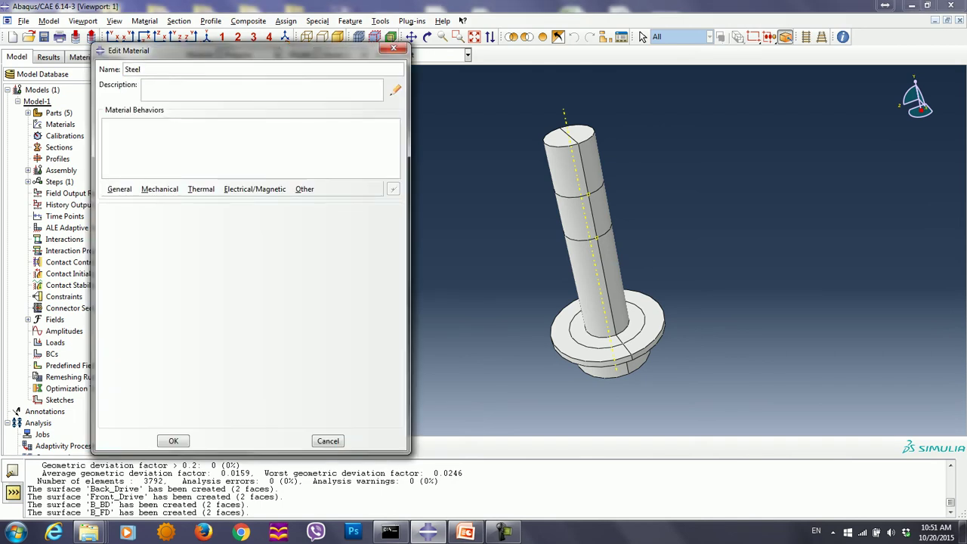
left_click(119, 189)
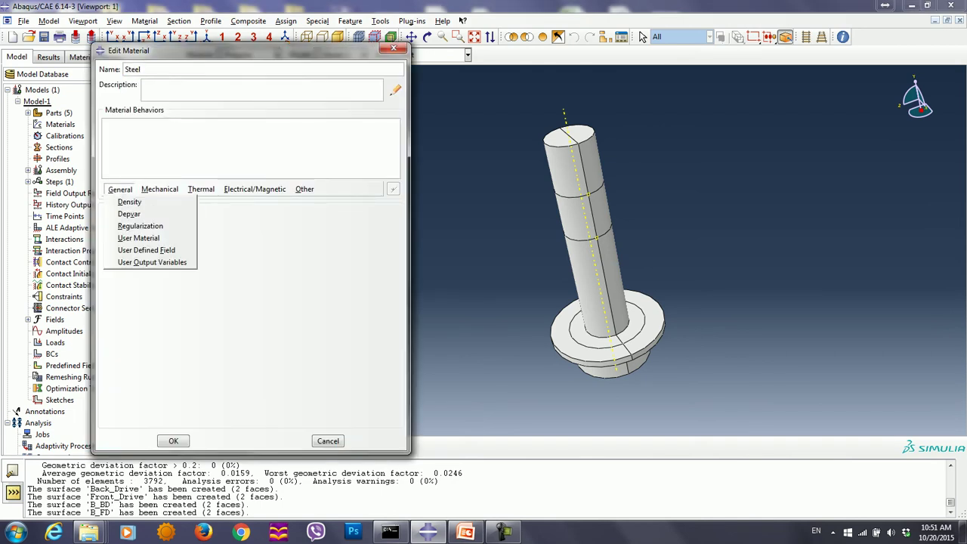
left_click(125, 202)
left_click(134, 307)
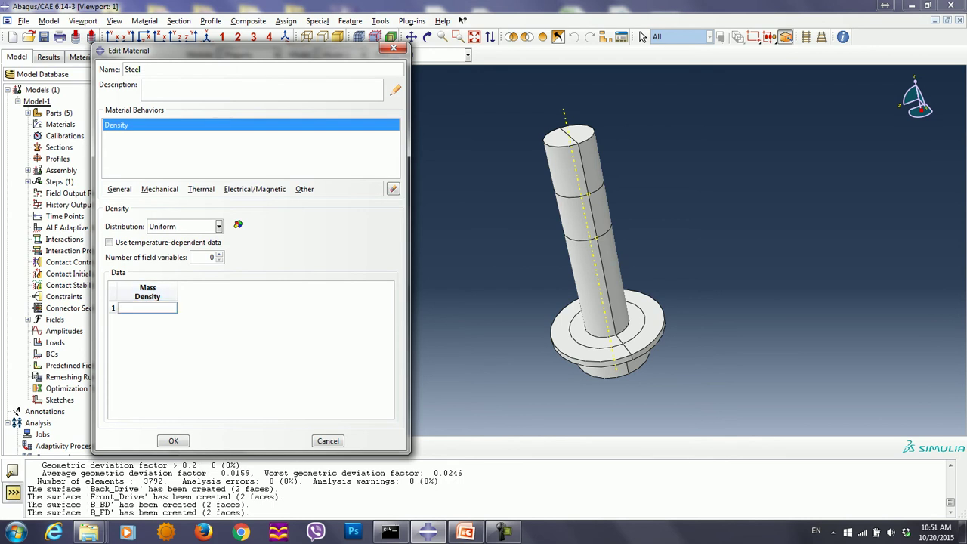
type("7860")
Add isotropic elasticity to Steel with Young's modulus 200e9 and Poisson's ratio 0.3, and save the material.
left_click(160, 189)
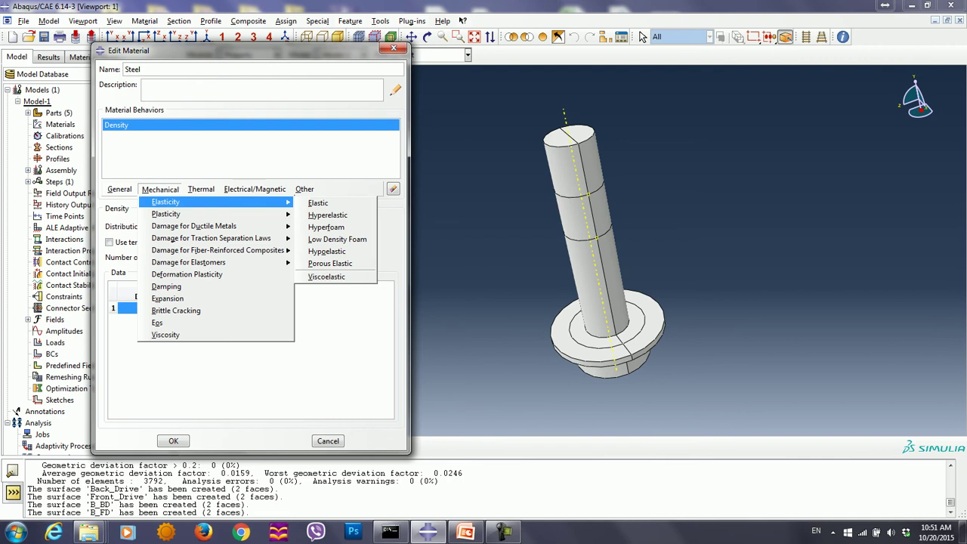
left_click(316, 202)
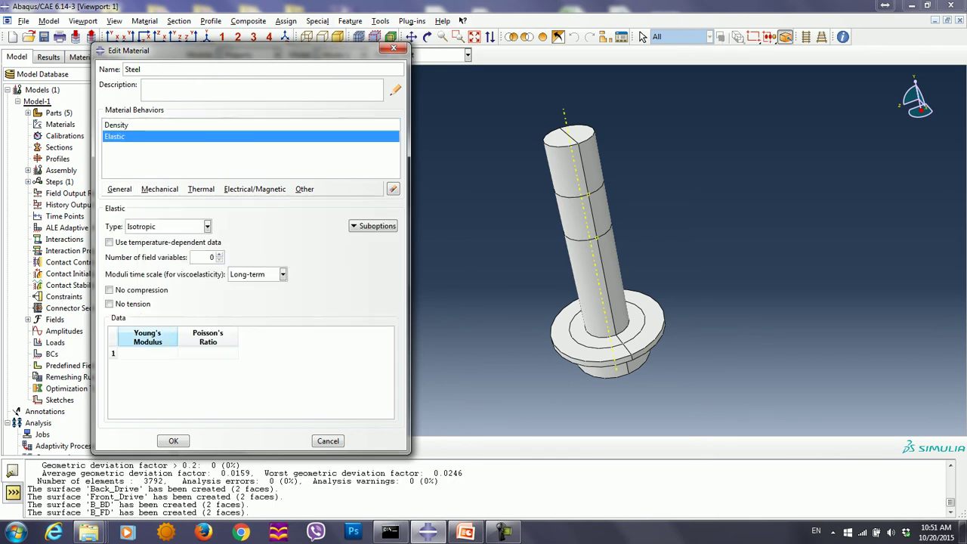
left_click(118, 352)
type("200")
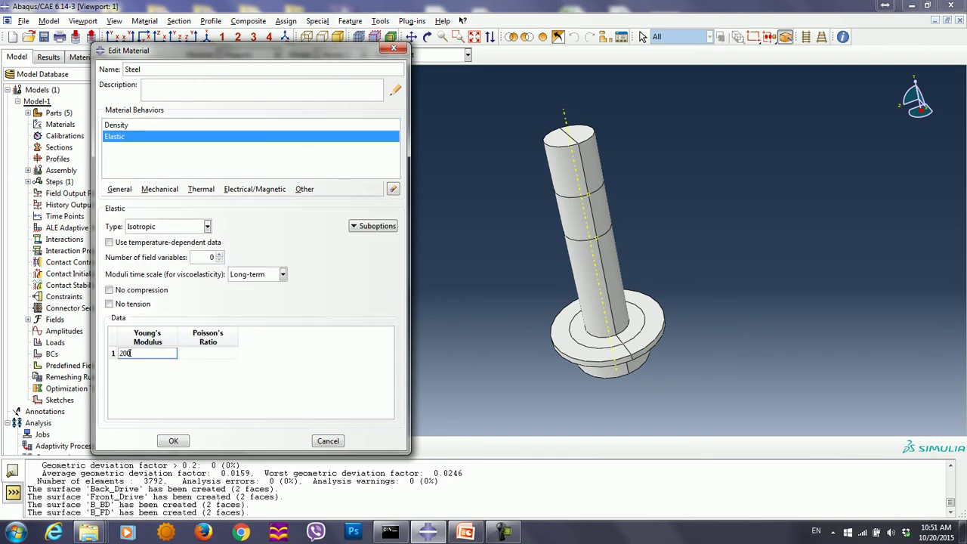
type("e9")
key("Tab")
type(".3")
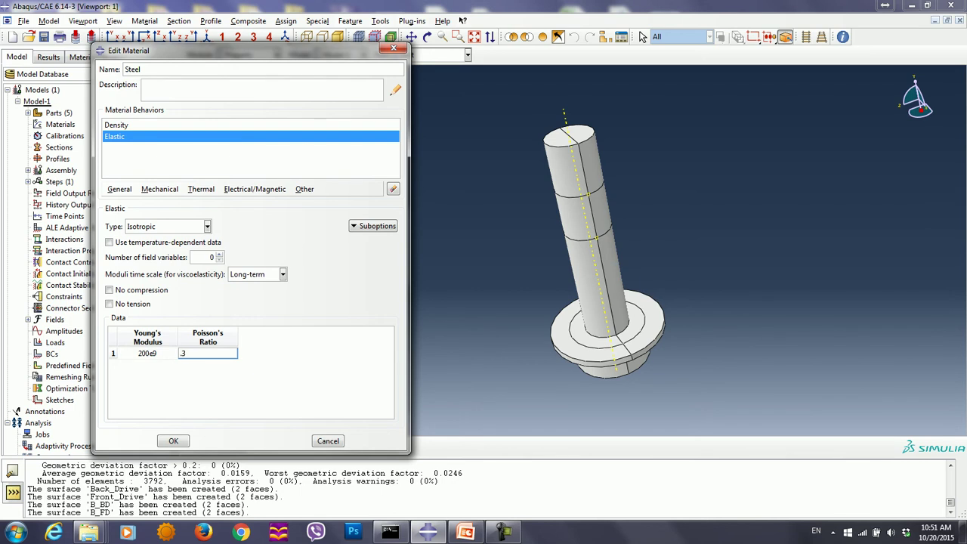
left_click(173, 440)
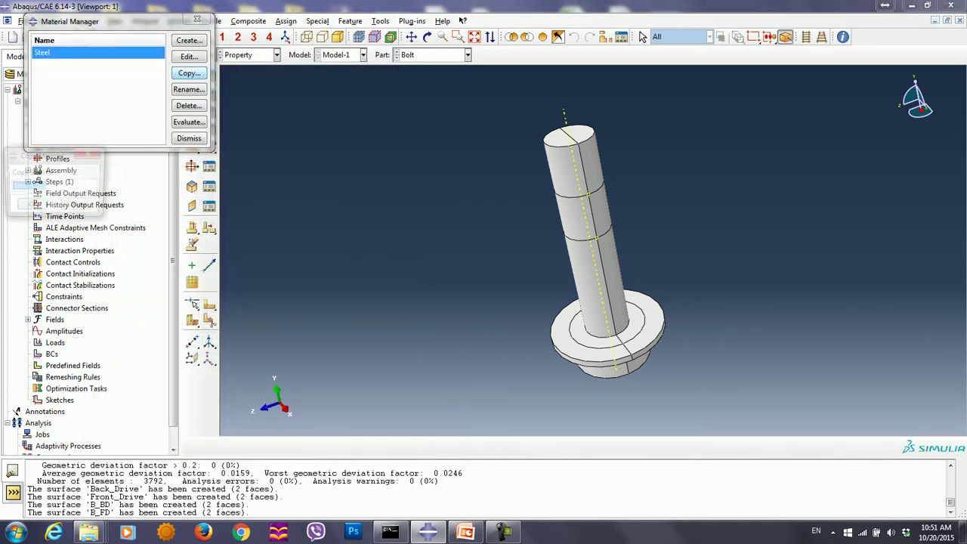
Copy the Steel material as Copper and set the copy's mass density to 8940.
left_click(189, 73)
type("Copper")
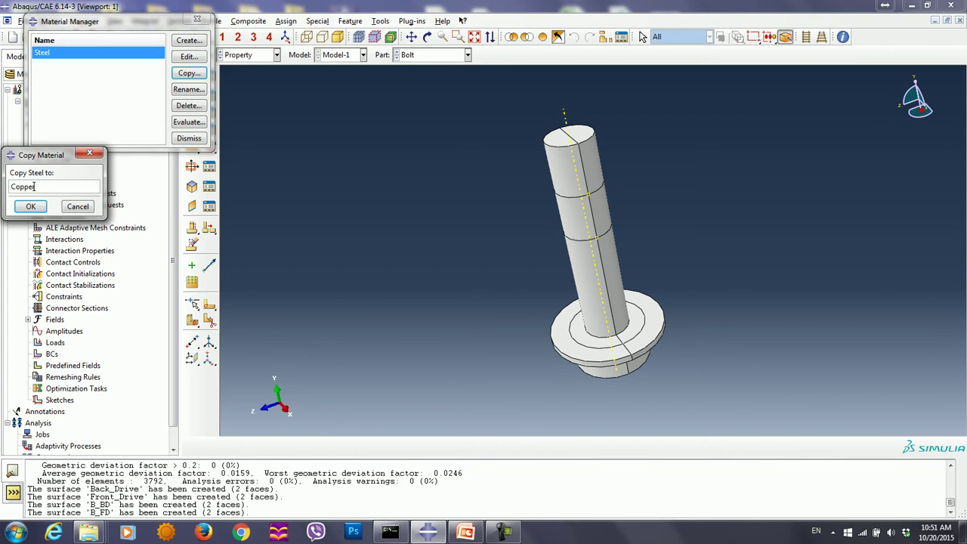
left_click(31, 206)
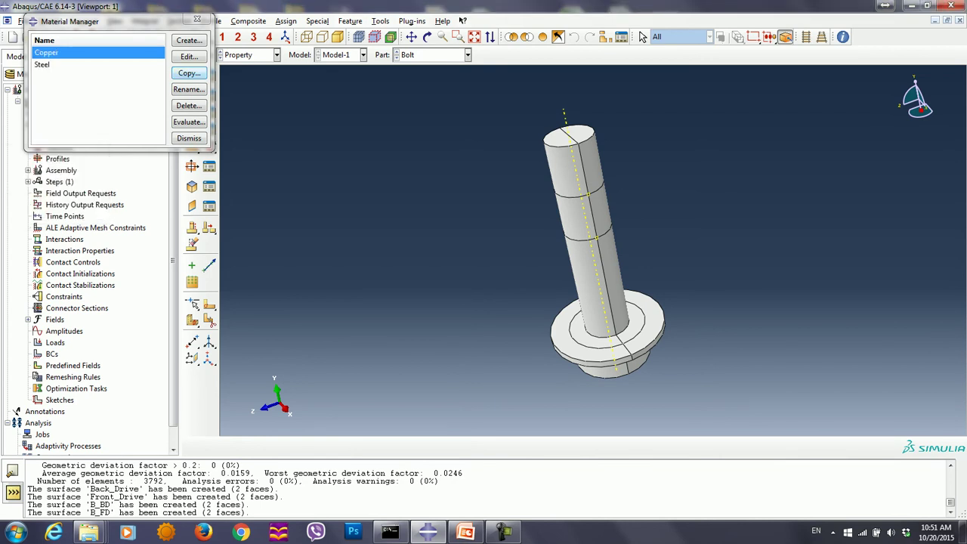
left_click(189, 56)
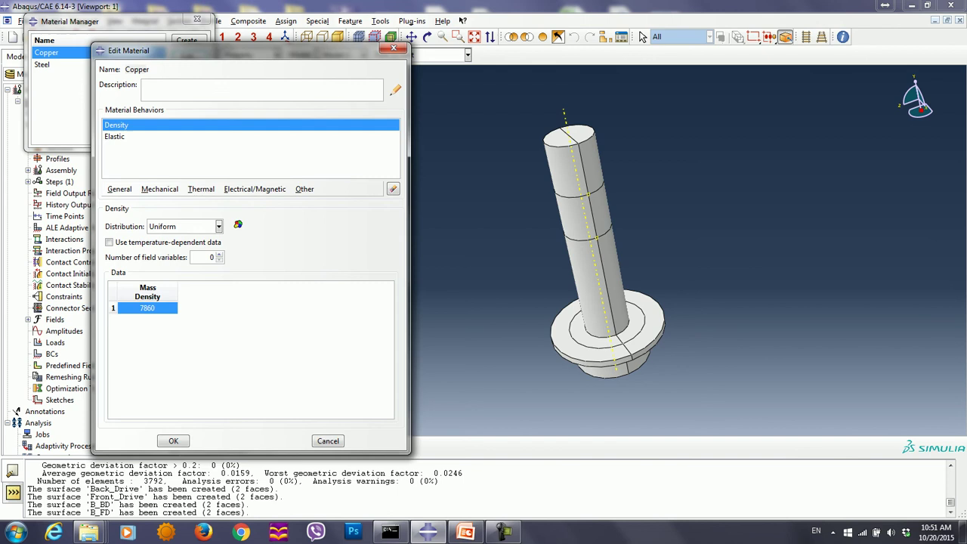
type("8940")
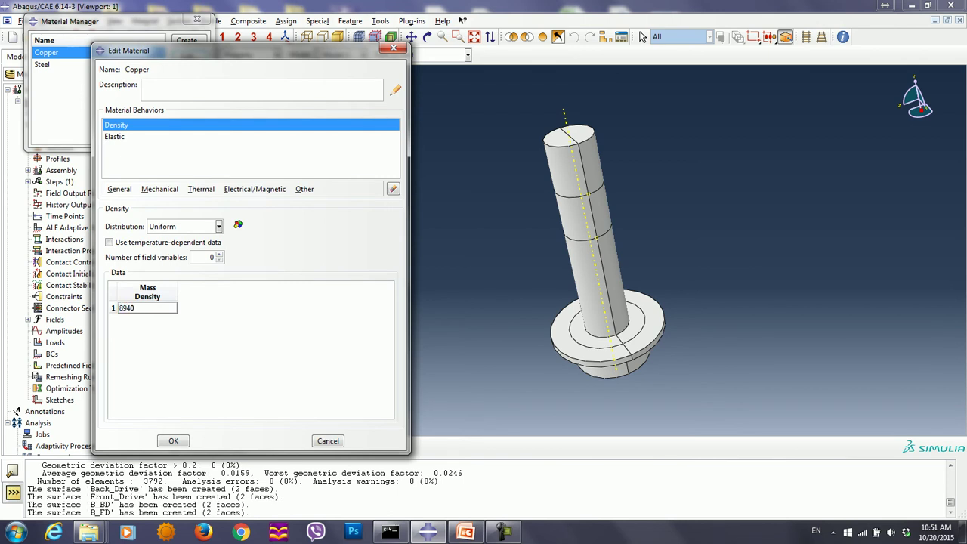
Set Copper's elastic properties to Young's modulus 115e9 and Poisson's ratio 0.31, and save the material.
left_click(121, 137)
double_click(127, 353)
type("11")
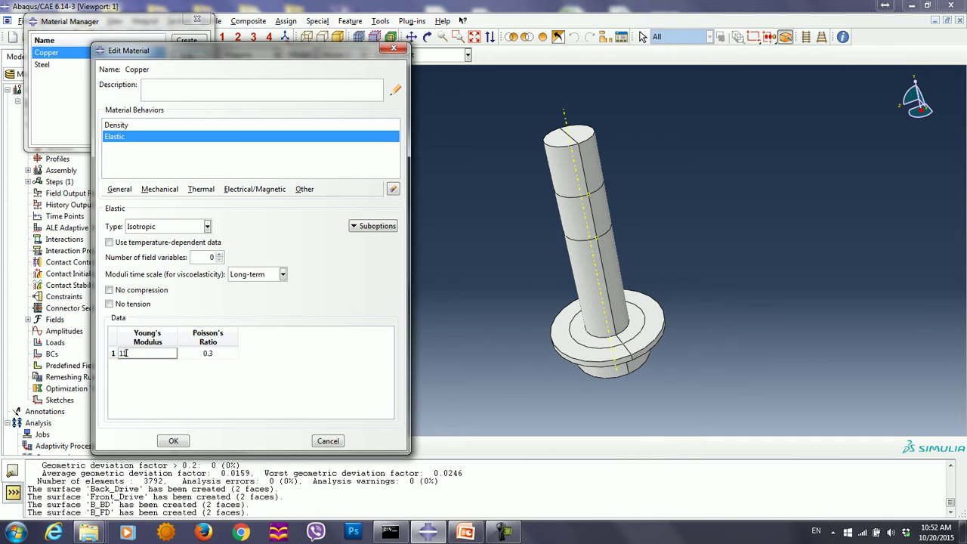
type("5e9")
key("Tab")
type(".31")
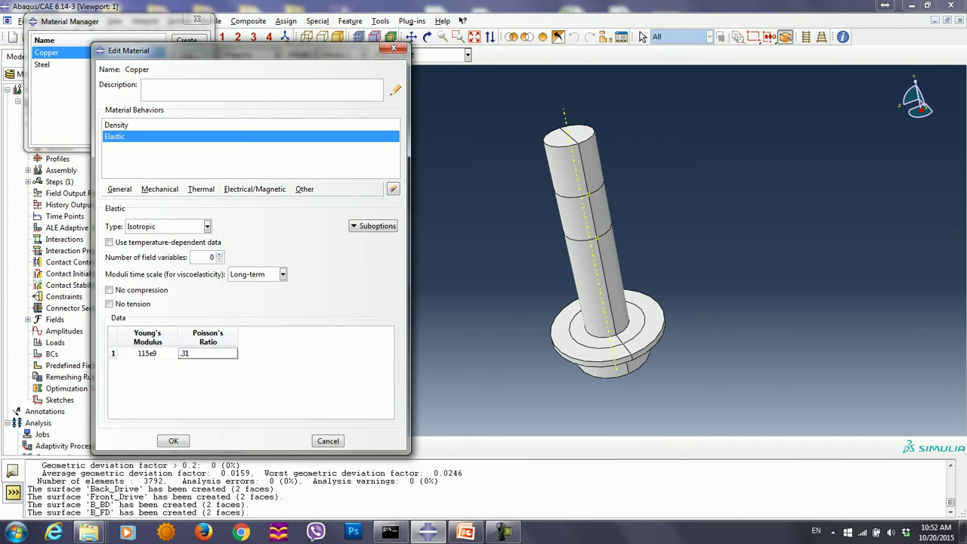
left_click(173, 441)
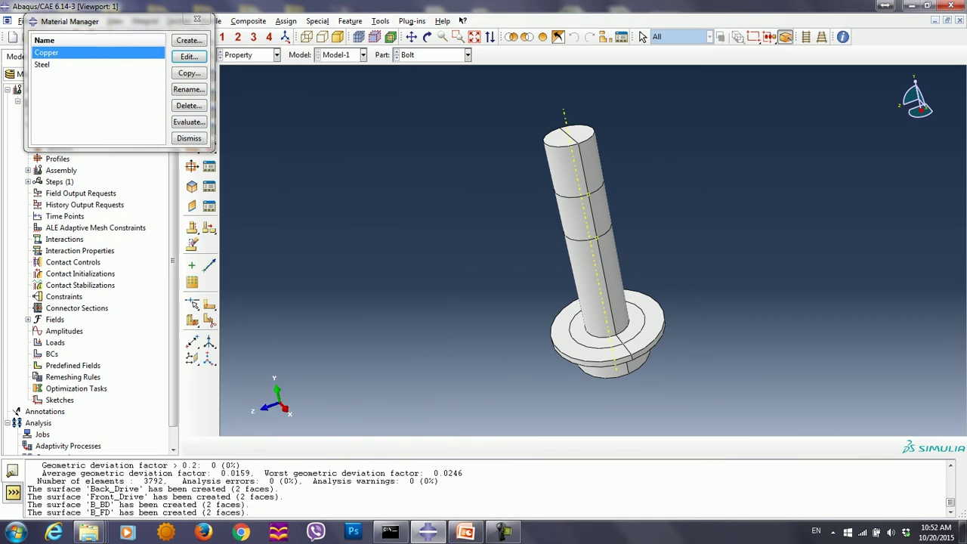
Copy the Copper material as AL and set the copy's mass density to 2700.
left_click(189, 72)
type("AL")
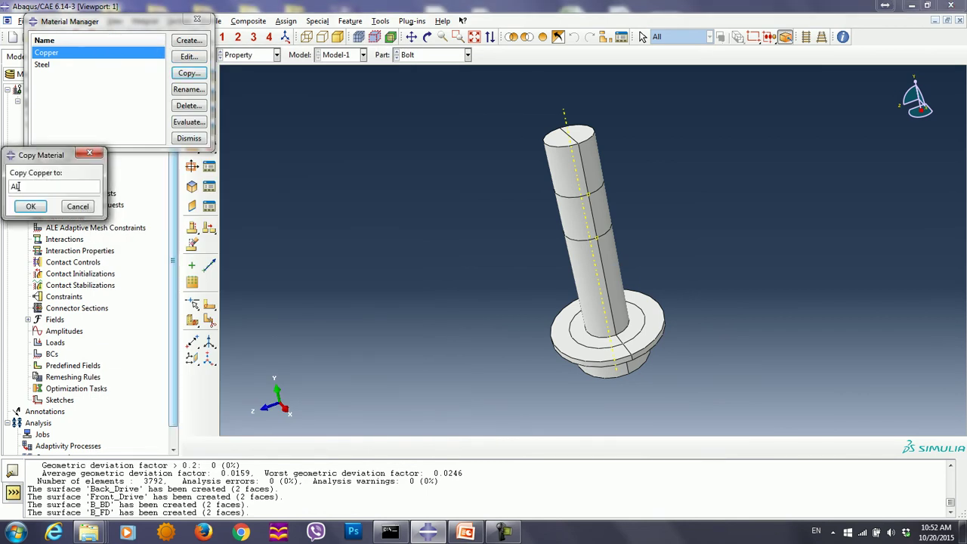
left_click(30, 207)
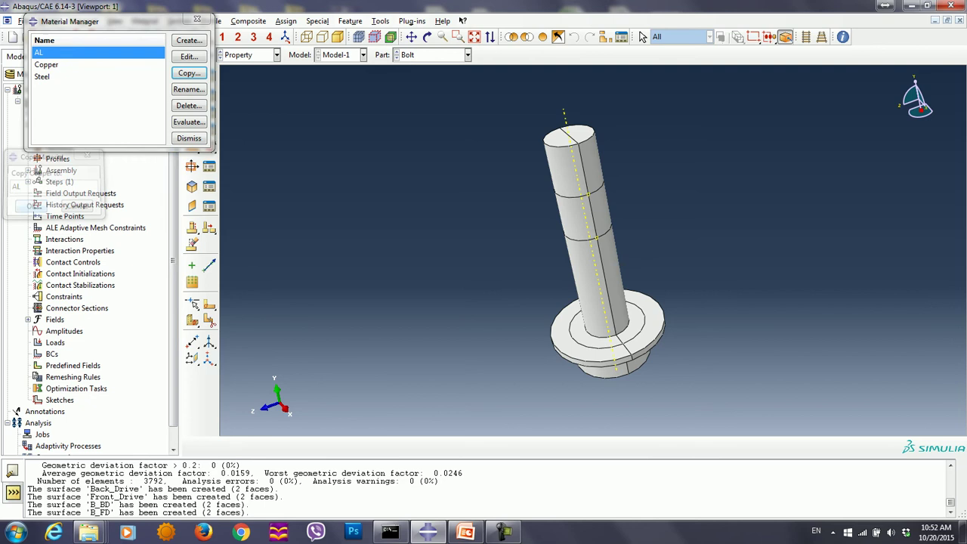
left_click(189, 56)
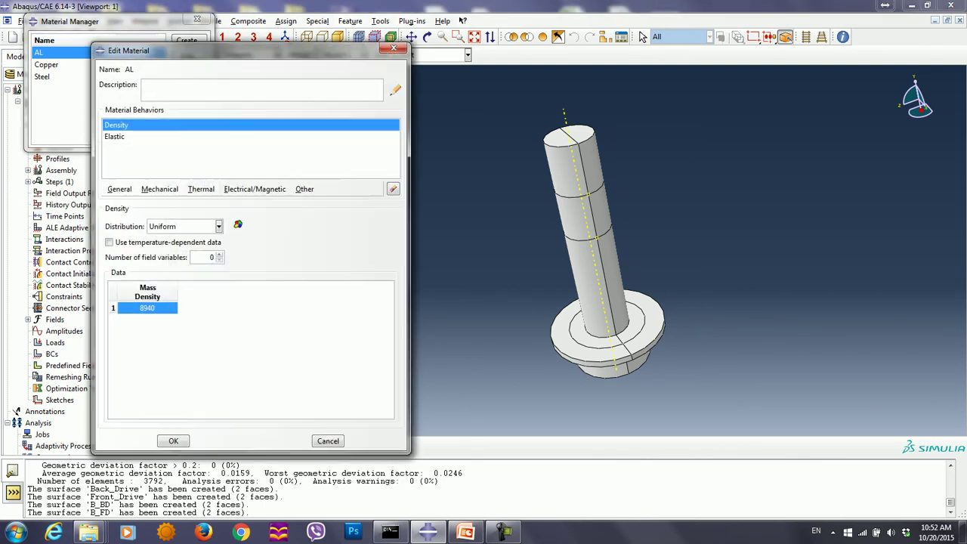
double_click(134, 308)
type("2700")
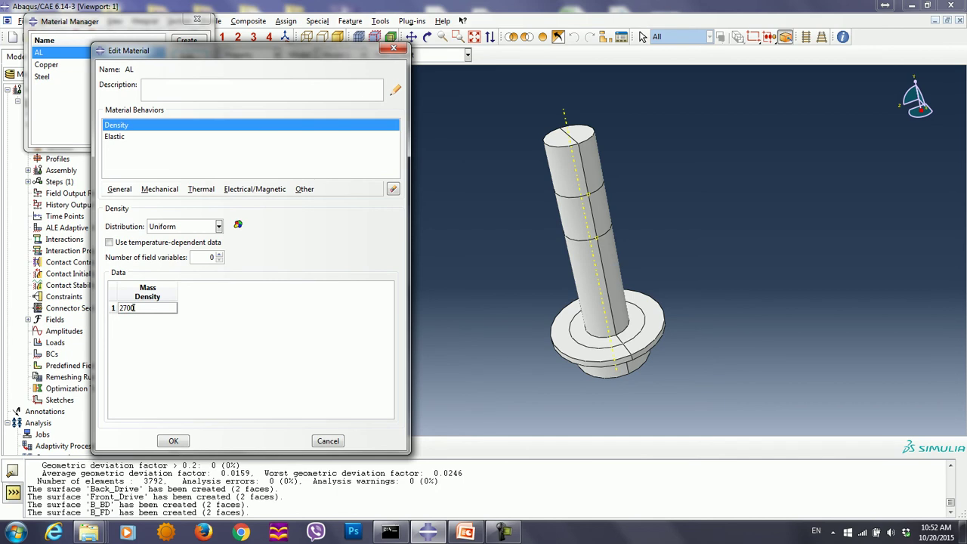
Set AL's elastic properties to Young's modulus 70e9 and Poisson's ratio 0.33, and save the material.
left_click(189, 136)
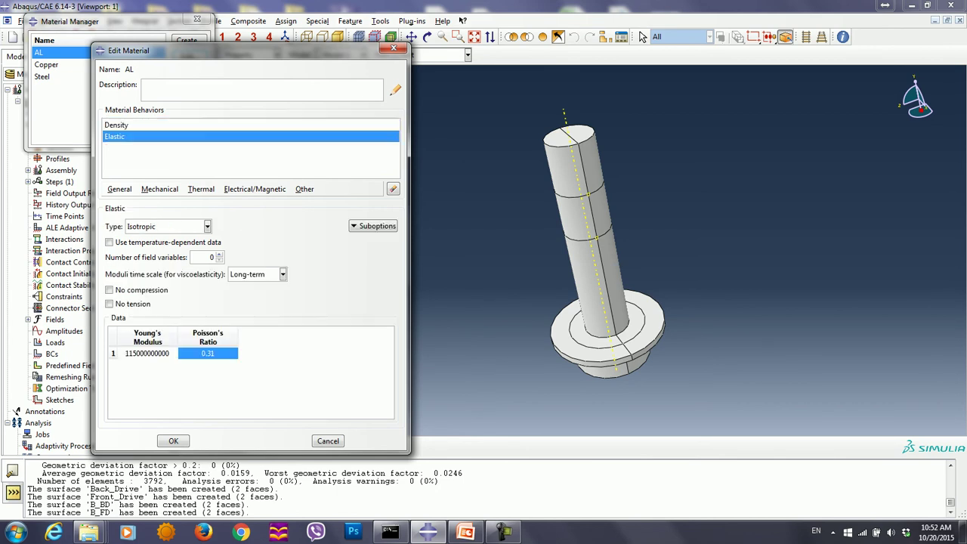
double_click(147, 353)
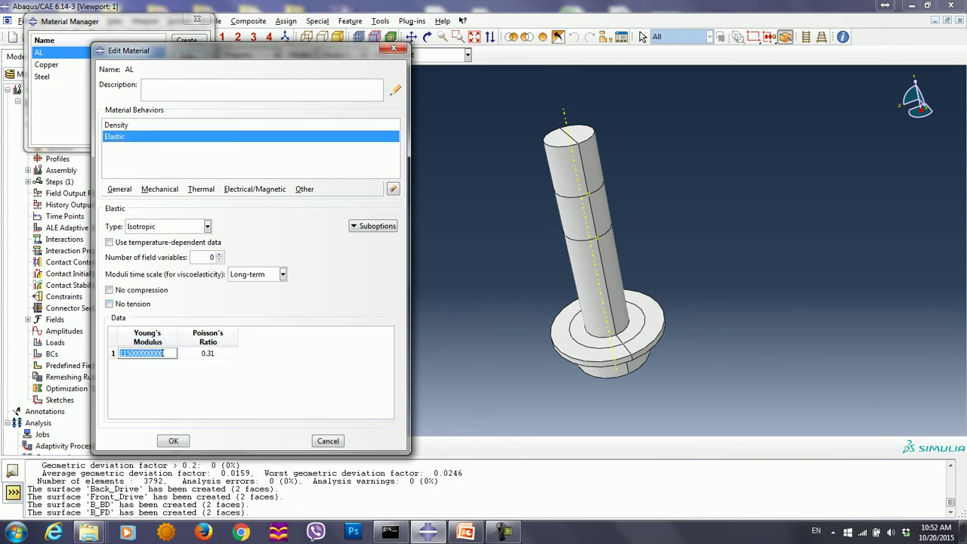
type("70e9")
key("Tab")
key("BackSpace")
type(".33")
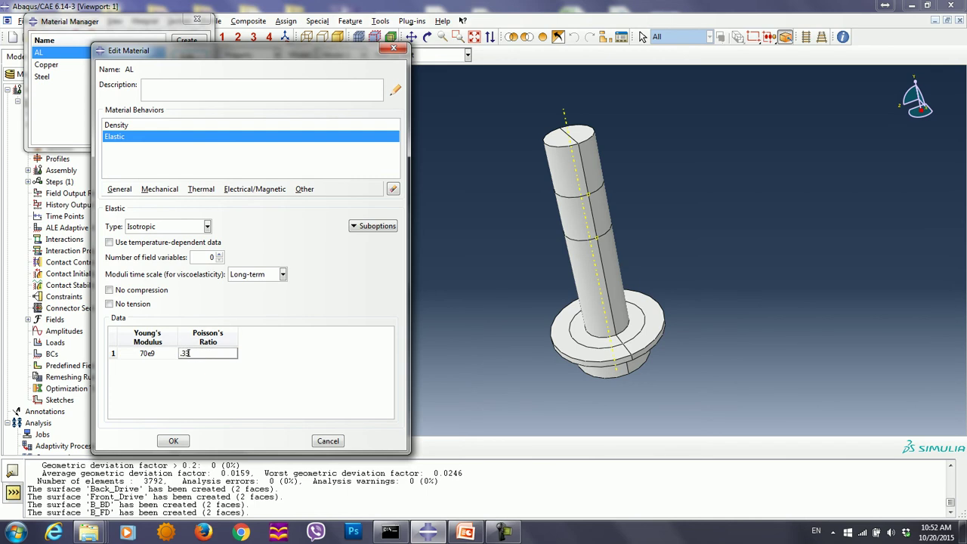
left_click(173, 440)
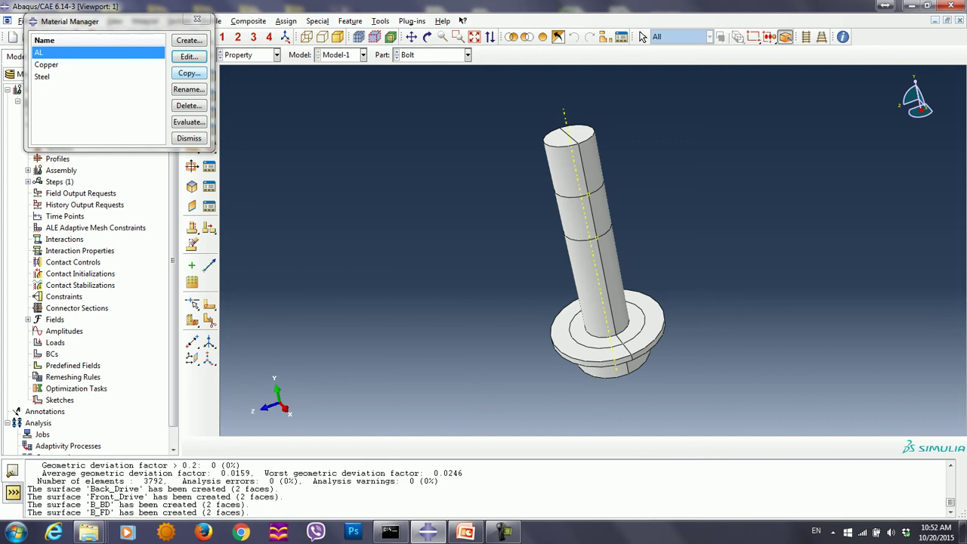
Copy the AL material as PZT and set the copy's mass density to 7450.
left_click(189, 73)
type("PZ")
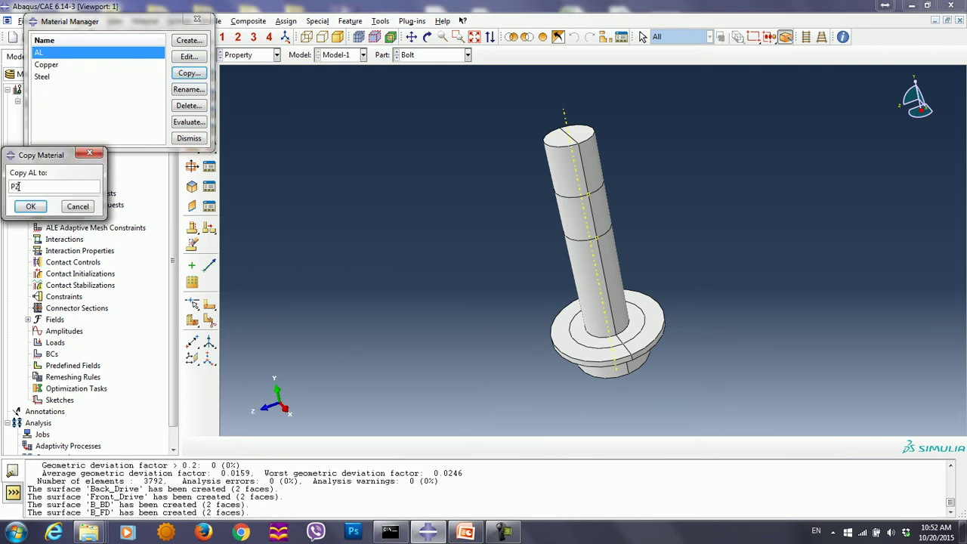
type("T")
left_click(30, 206)
left_click(189, 56)
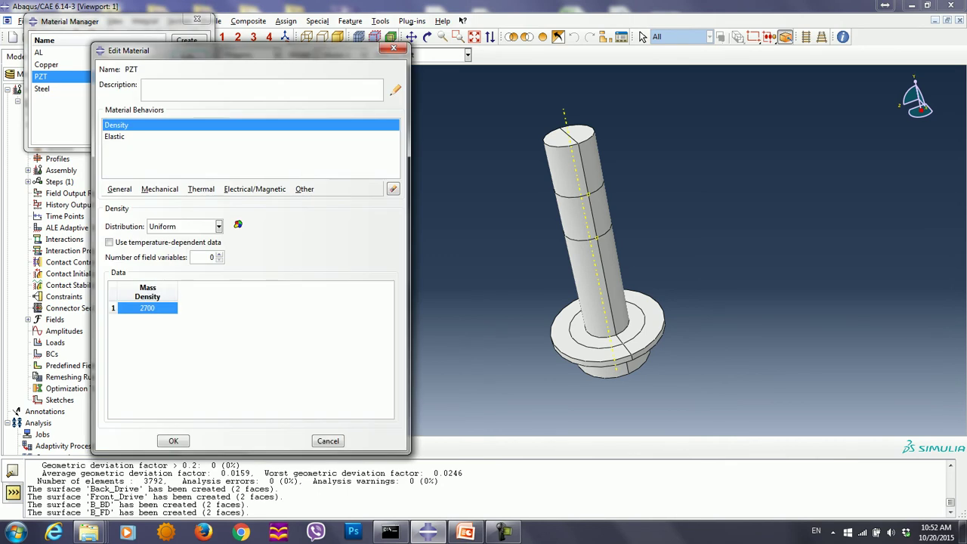
double_click(147, 308)
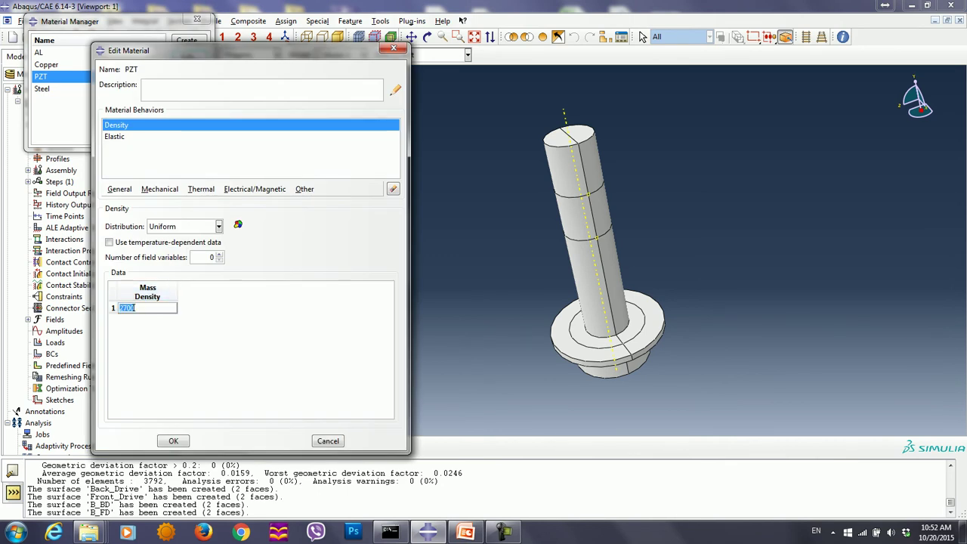
type("7450")
Set PZT's elastic properties to Young's modulus 46e9 and Poisson's ratio 0.3.
left_click(114, 137)
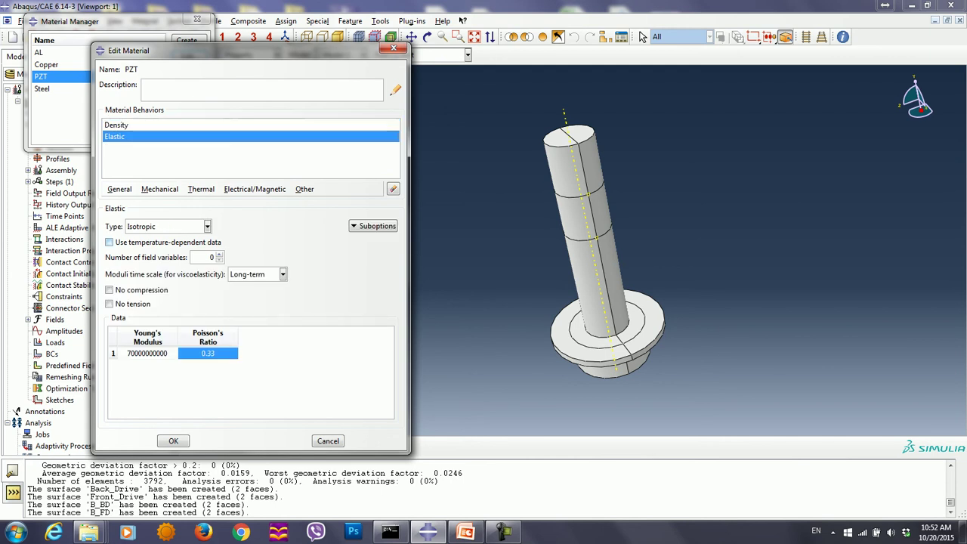
double_click(160, 353)
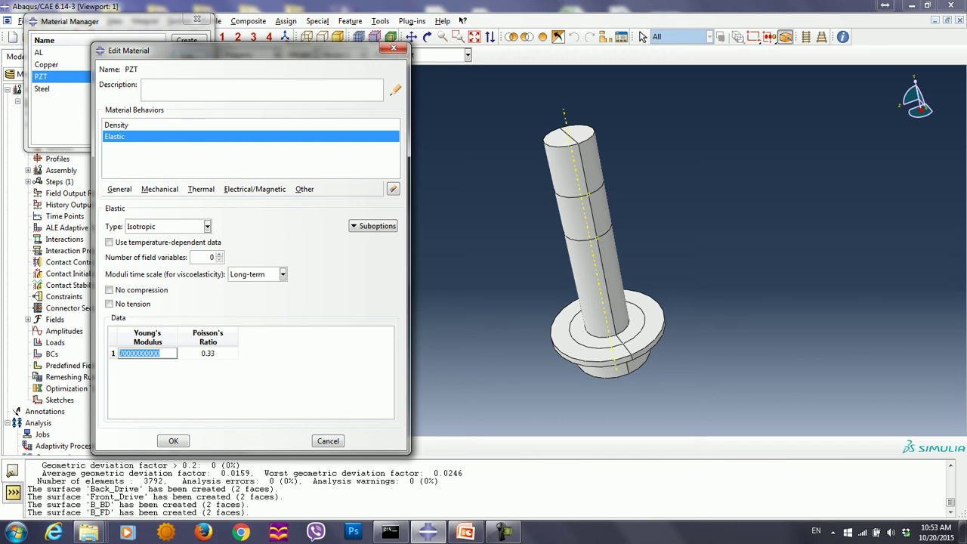
type("46e9")
key("Tab")
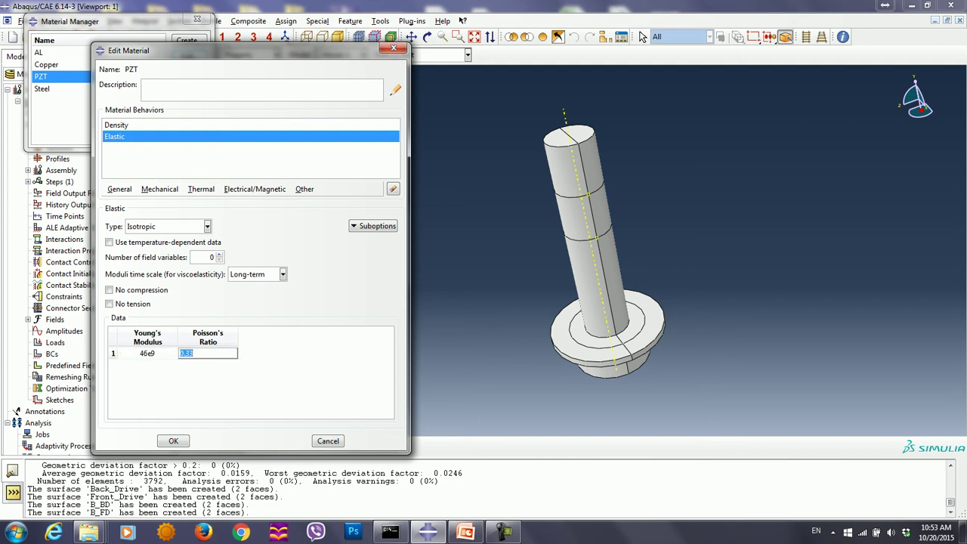
type(".3")
Add dielectric and piezoelectric behaviors to PZT, with the piezoelectric type set to Strain.
left_click(260, 189)
left_click(265, 214)
left_click(254, 189)
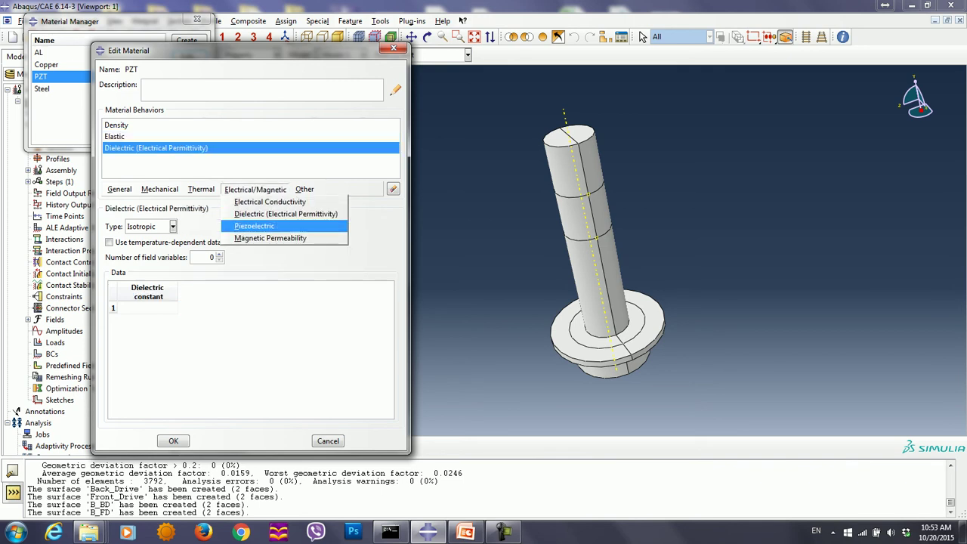
left_click(250, 227)
left_click(152, 226)
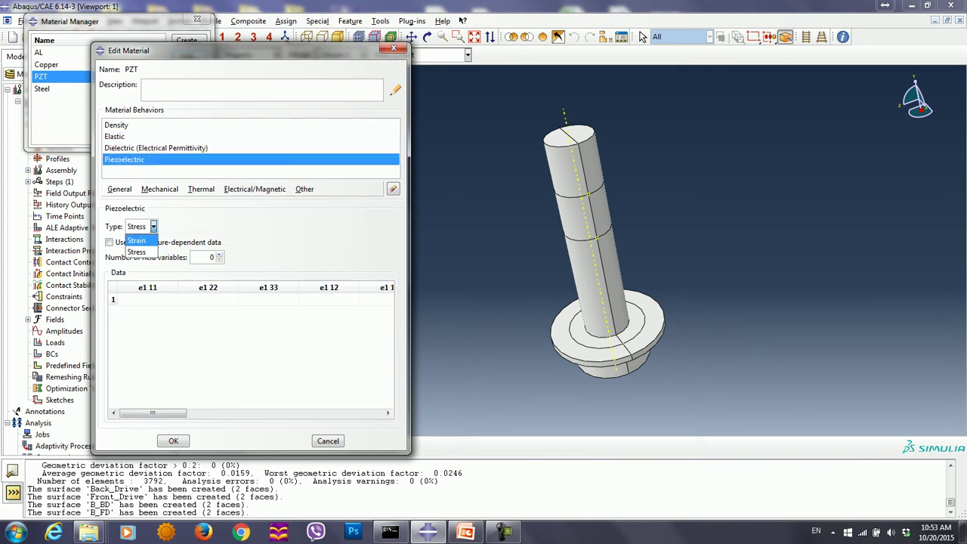
left_click(136, 241)
Enter 0 for PZT's piezoelectric strain coefficients d1 11, d1 22, d1 33, d1 12, d2 11 and d2 22.
left_click(118, 299)
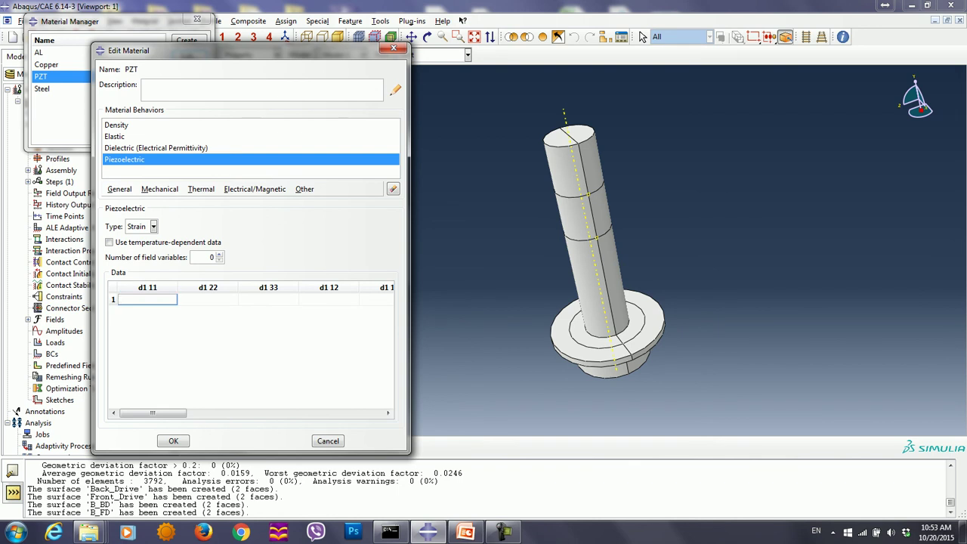
type("0")
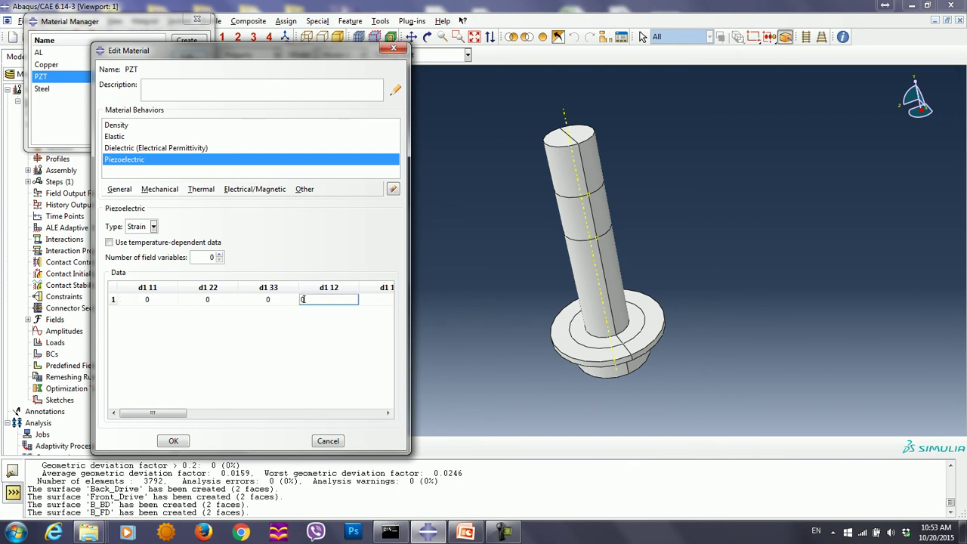
type("\t0\t0\t0\t00")
key("Tab")
key("Tab")
type("0")
key("Tab")
type("0")
Set PZT's d1 13 and d1 23 piezoelectric coefficients to 0.
key("shift+Tab")
key("shift+Tab")
key("shift+Tab")
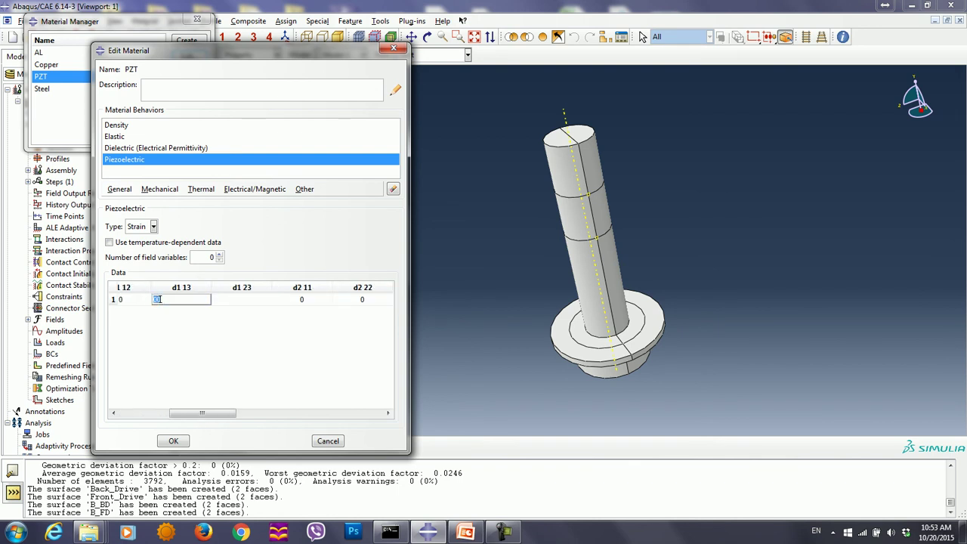
key("shift+Tab")
key("Tab")
type("0")
key("Tab")
key("Tab")
key("Tab")
key("shift+Tab")
key("shift+Tab")
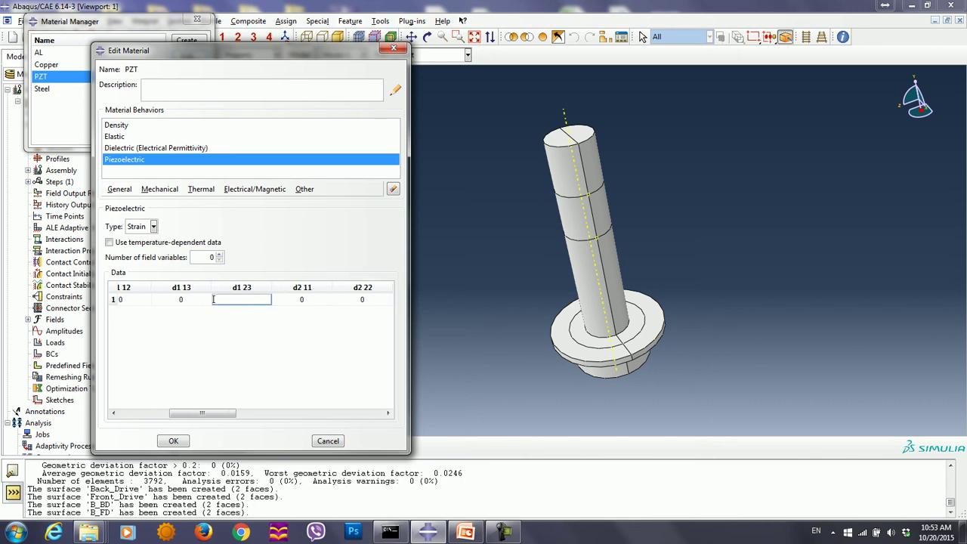
type("0")
Complete PZT's d2 piezoelectric coefficients through d2 23, with every value set to 0.
key("Tab")
type("0")
key("Tab")
key("Tab")
key("Tab")
key("shift+Tab")
type("0")
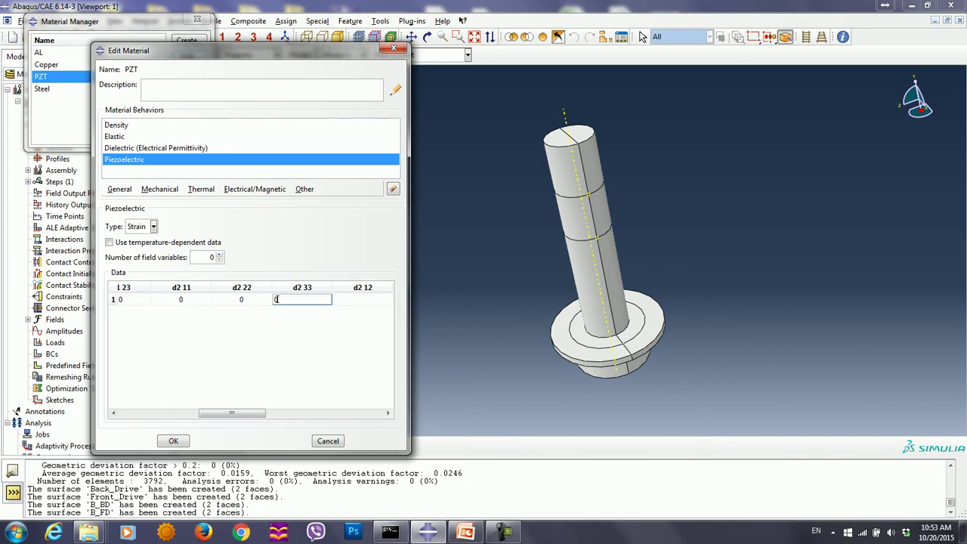
key("Tab")
type("0")
key("Tab")
type("0")
key("Tab")
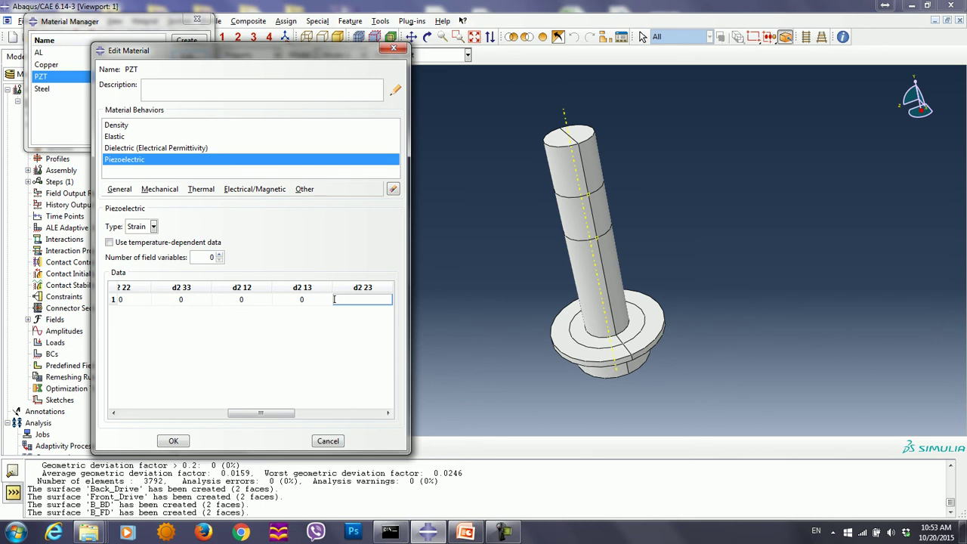
type("0")
Set PZT's piezoelectric coefficients d3 11 and d3 22 to -1.86e-10 and d3 33 to 7.2e-10.
key("Tab")
type("-1.86e-10")
key("Tab")
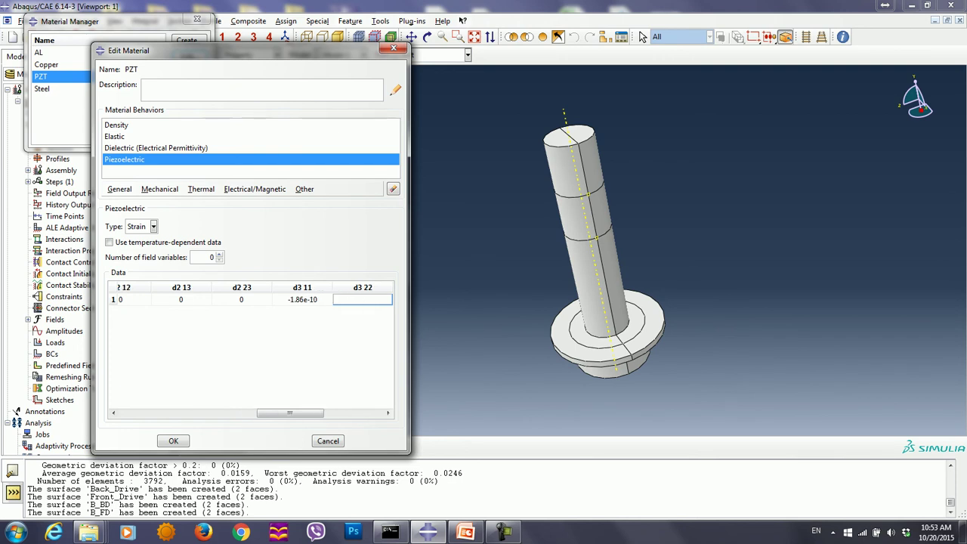
type("-1.86e-10")
key("Tab")
type("7")
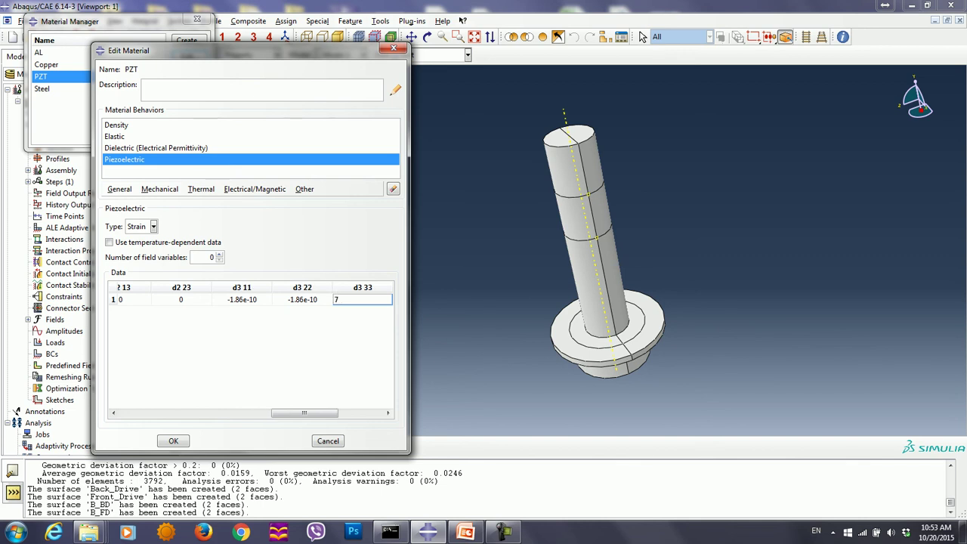
type(".2e-10")
Set PZT's remaining piezoelectric coefficients d3 12, d3 13 and d3 23 to 0.
key("Tab")
type("0")
key("Tab")
type("0")
key("Tab")
type("0")
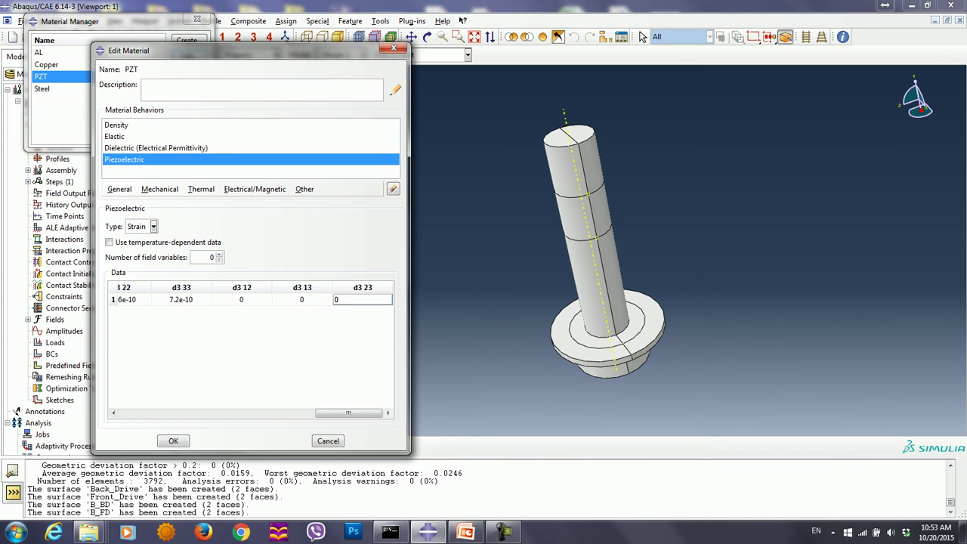
Make PZT's dielectric behavior orthotropic with D11 and D22 of 1.505e-8 and D33 of 1.301e-8, and save the material.
left_click(155, 149)
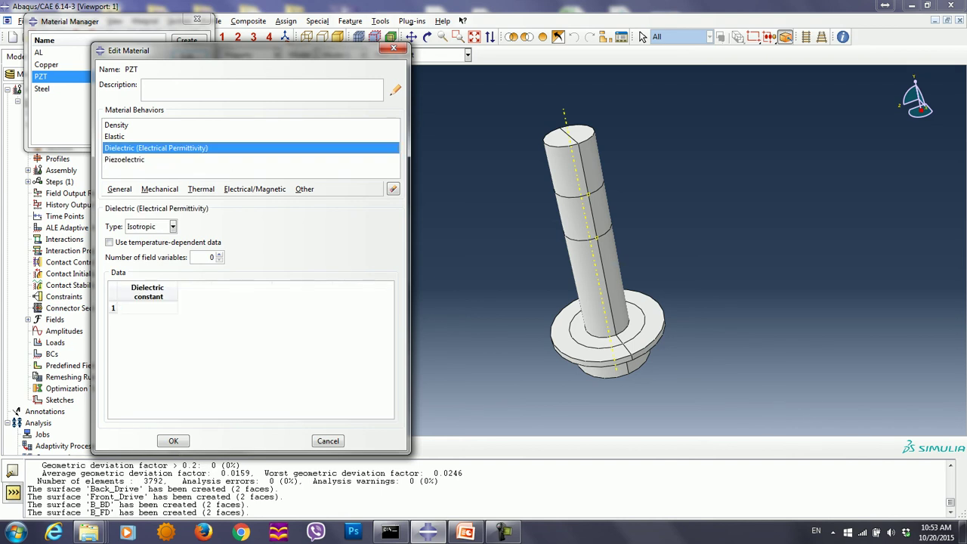
left_click(172, 226)
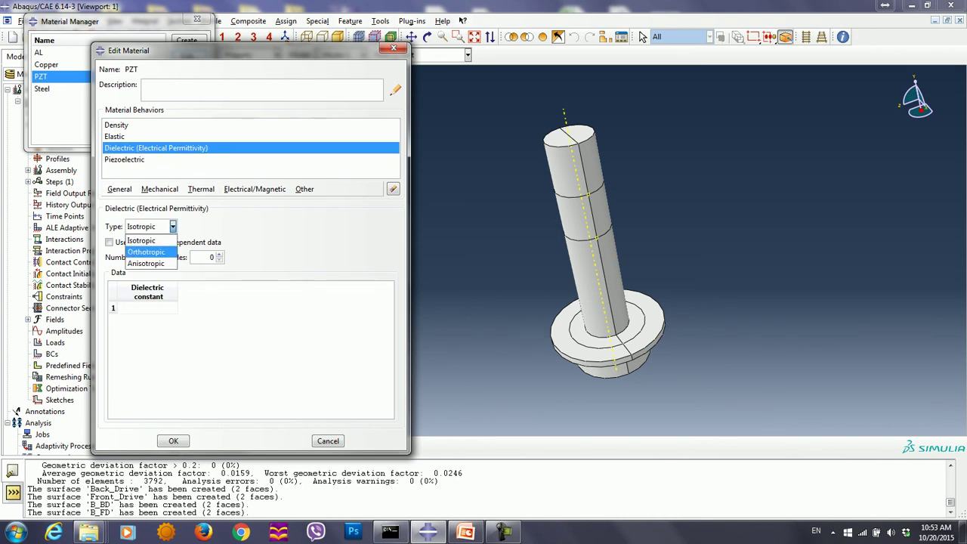
left_click(145, 251)
left_click(118, 299)
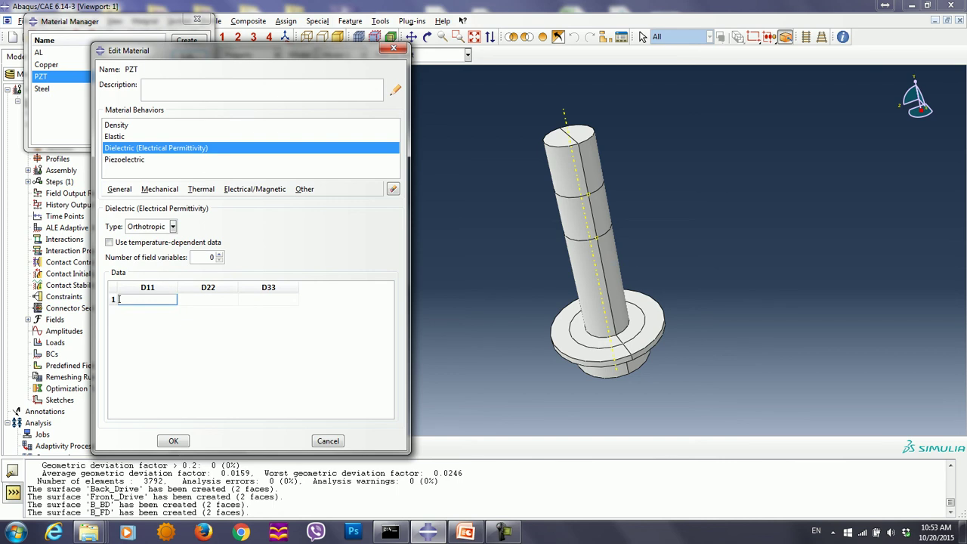
type("1.505e-8")
key("Tab")
type("1.505")
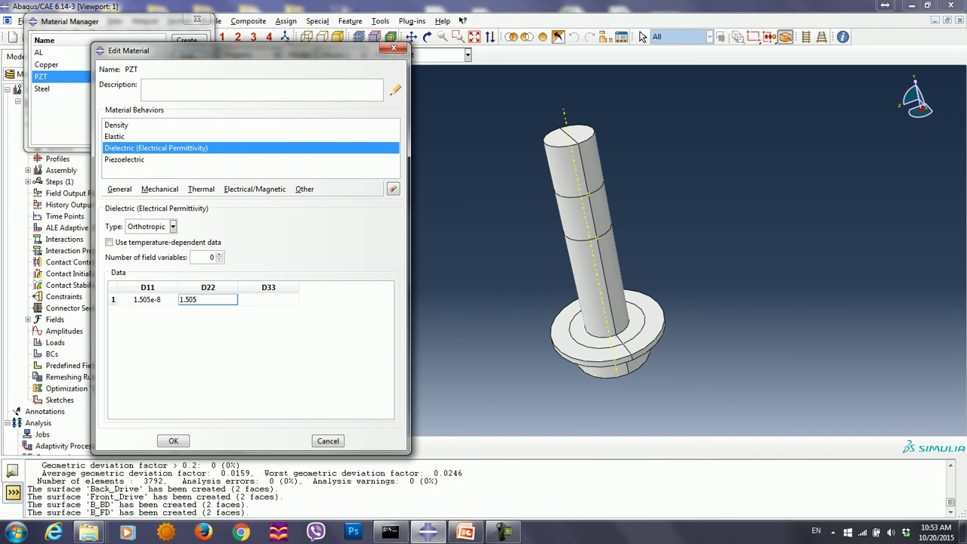
type("e-8")
key("Tab")
type("1.3")
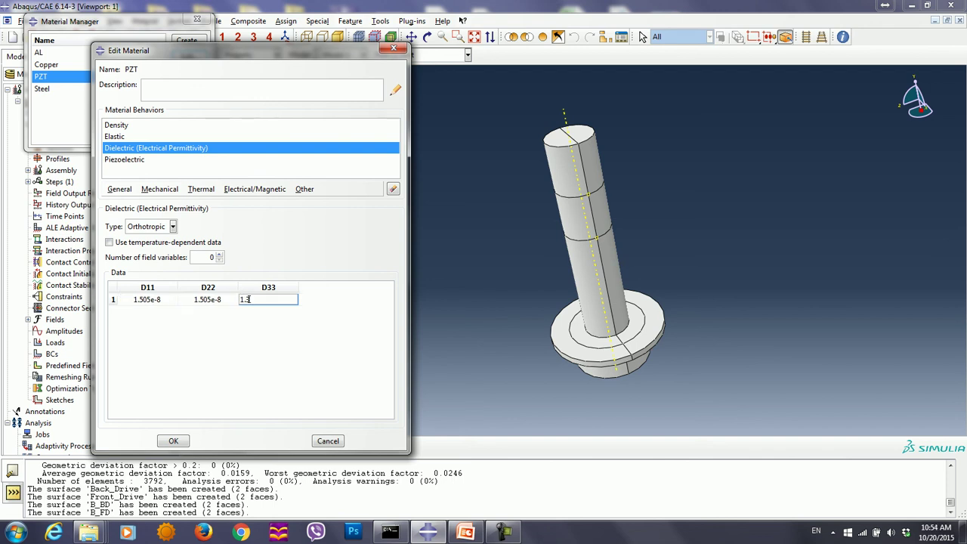
type("01e-8")
left_click(173, 441)
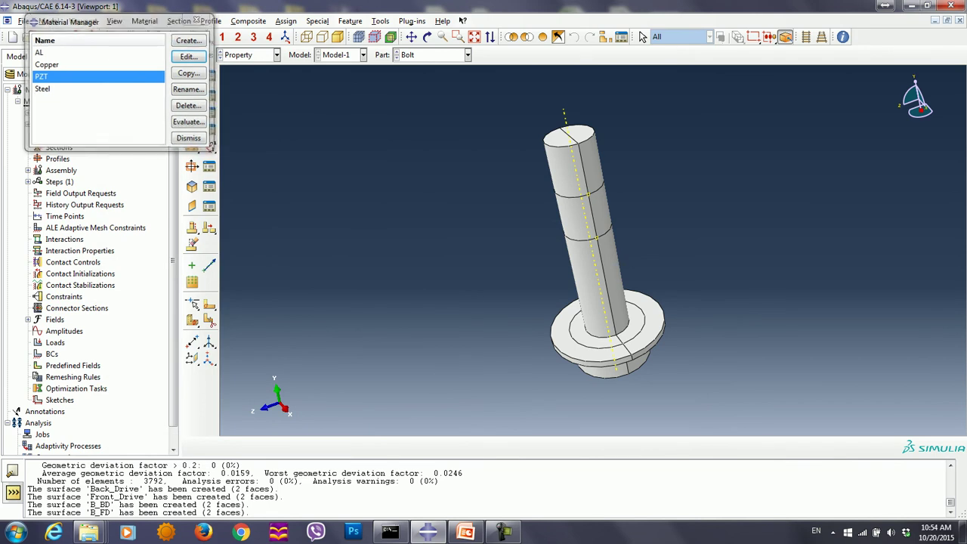
left_click(189, 137)
Create a solid homogeneous section named AL that uses the AL material.
left_click(191, 95)
type("Al")
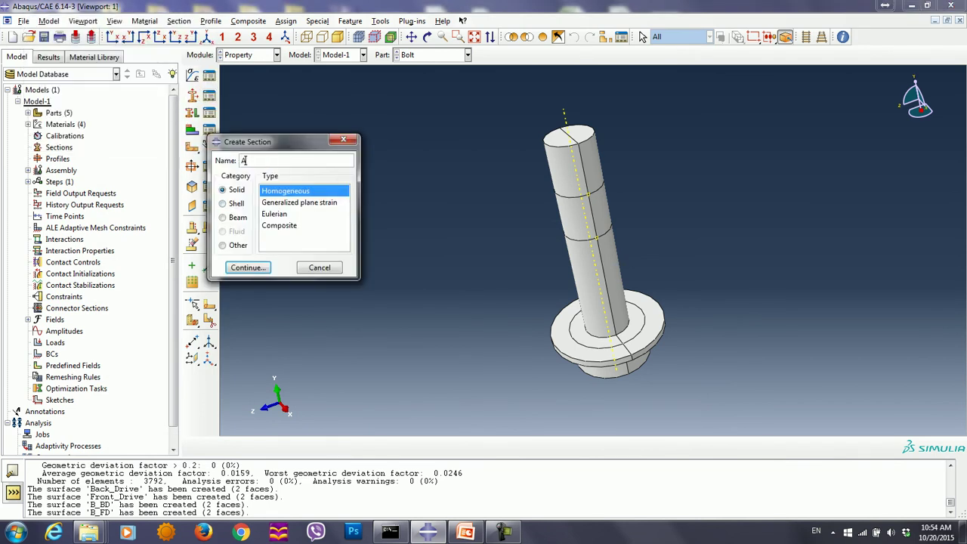
left_click(248, 268)
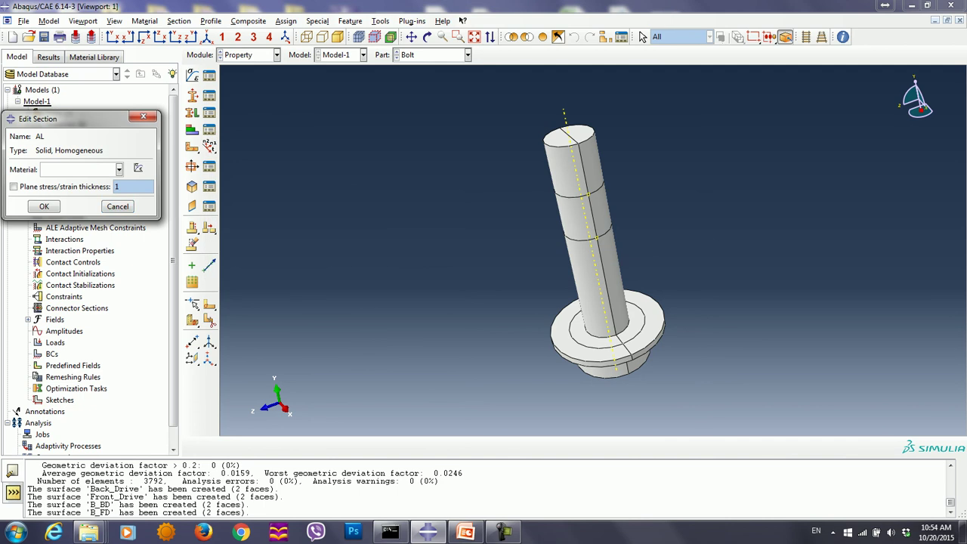
left_click(119, 169)
left_click(45, 184)
left_click(44, 206)
Create a solid homogeneous section named Steel that uses the Steel material.
left_click(209, 96)
left_click(70, 263)
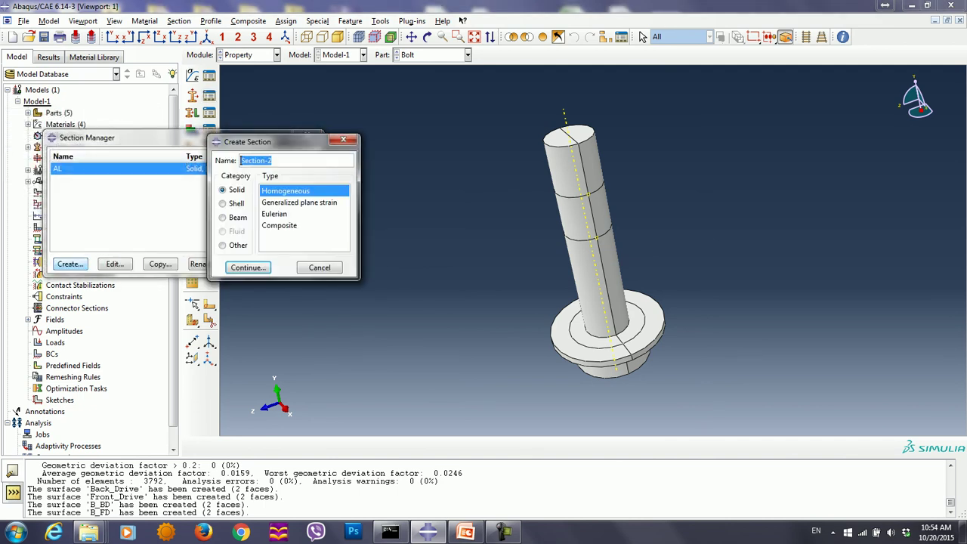
type("Steel")
left_click(247, 267)
left_click(119, 169)
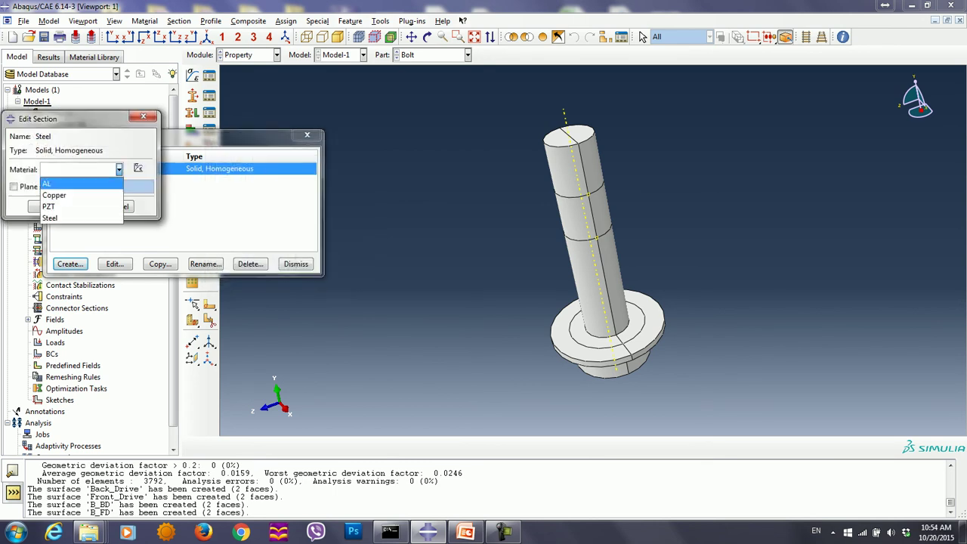
left_click(49, 217)
left_click(38, 206)
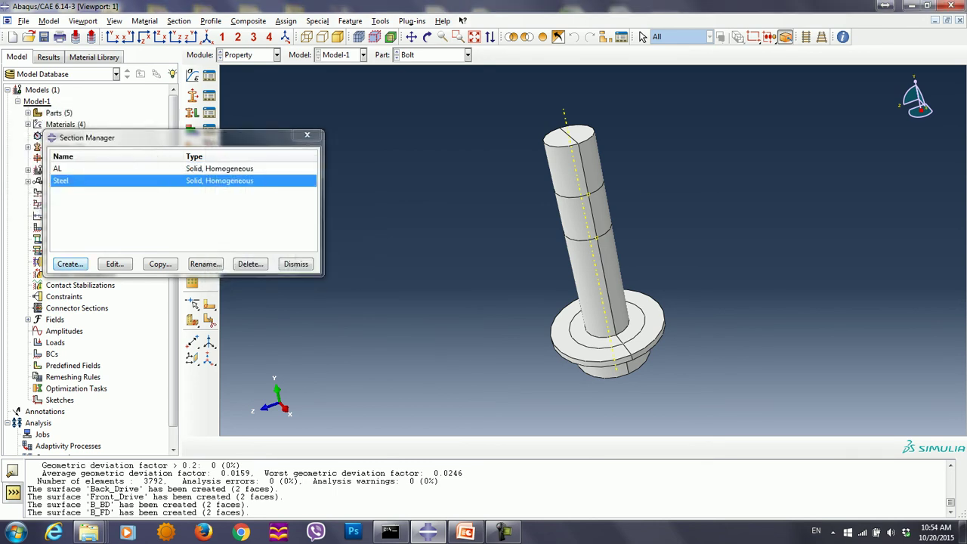
Create a solid homogeneous section named Copper that uses the Copper material.
left_click(70, 264)
type("Copper")
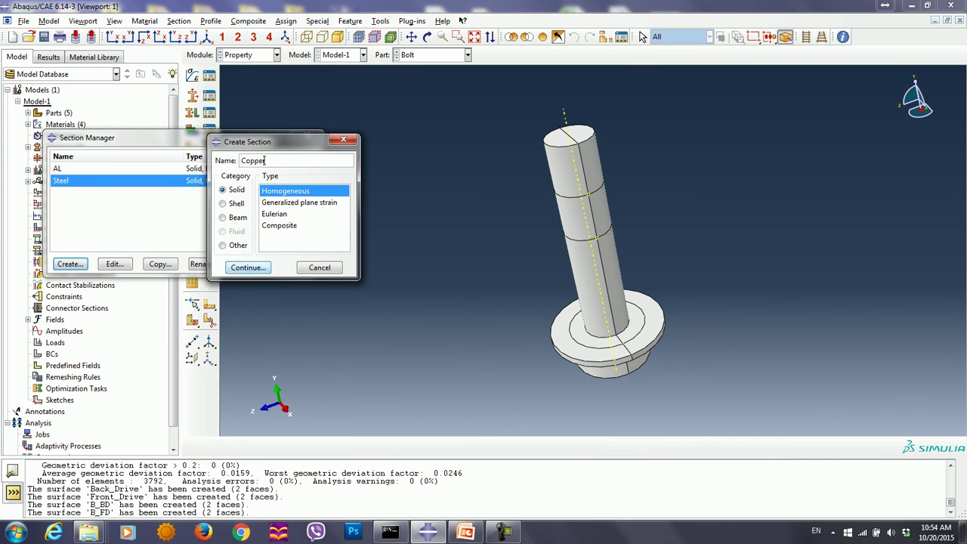
left_click(247, 267)
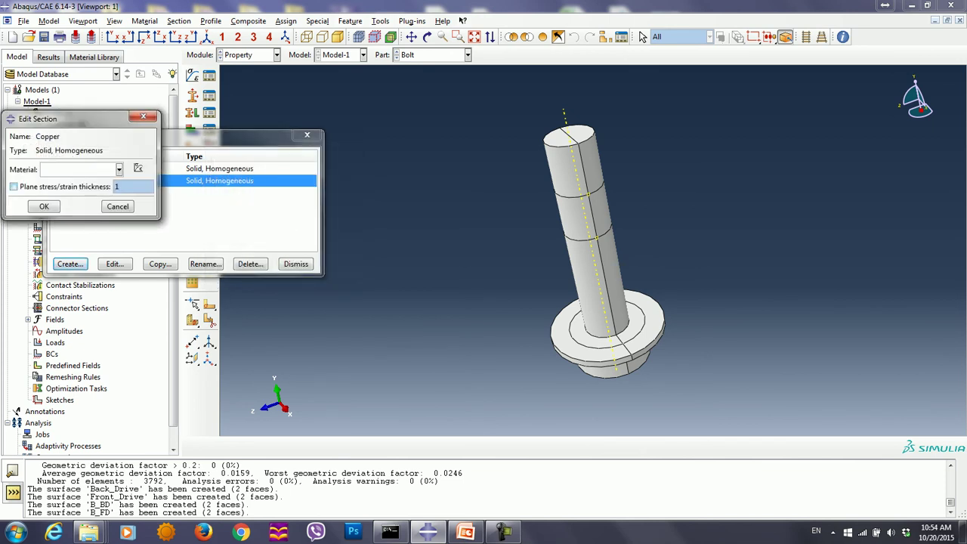
left_click(119, 169)
left_click(54, 194)
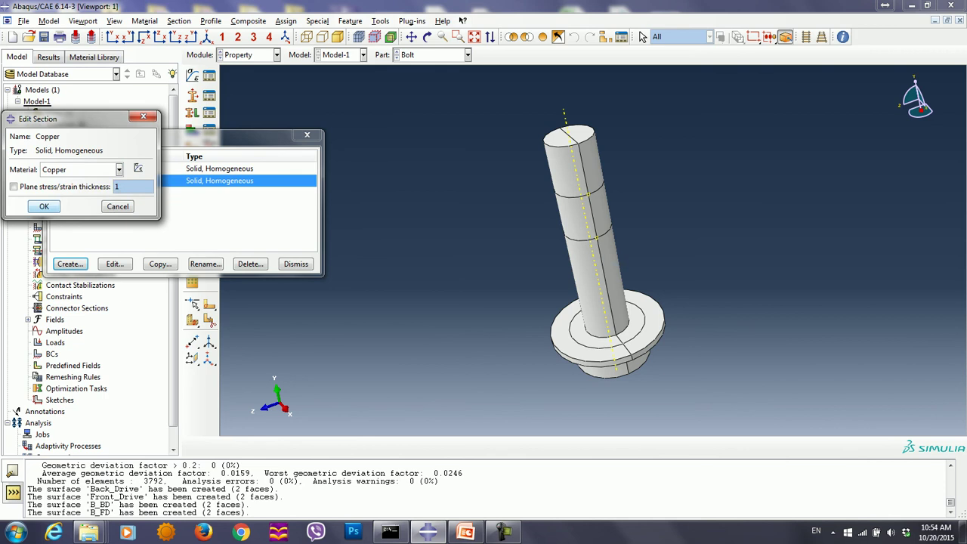
left_click(45, 206)
Create a solid homogeneous section named PZT that uses the PZT material, and close the section list.
left_click(69, 264)
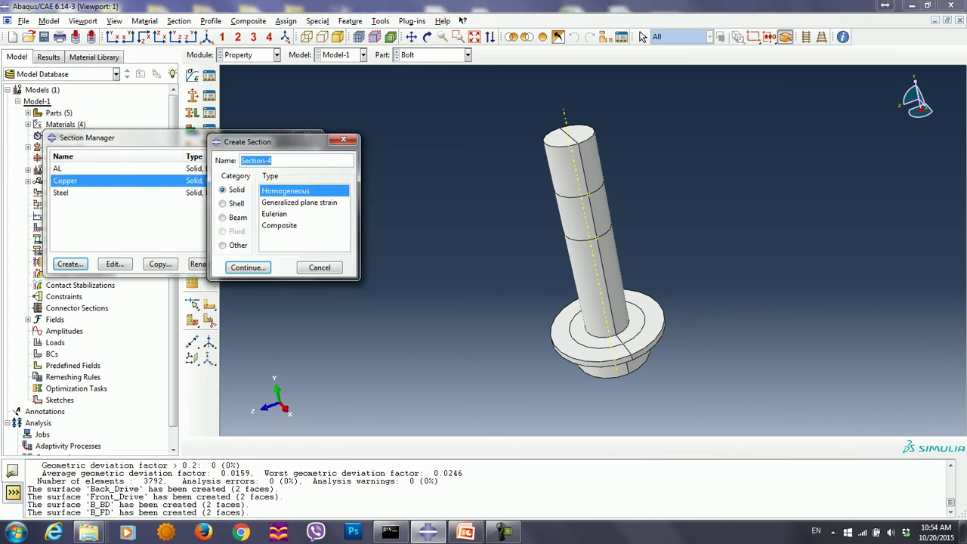
type("PZT")
left_click(248, 267)
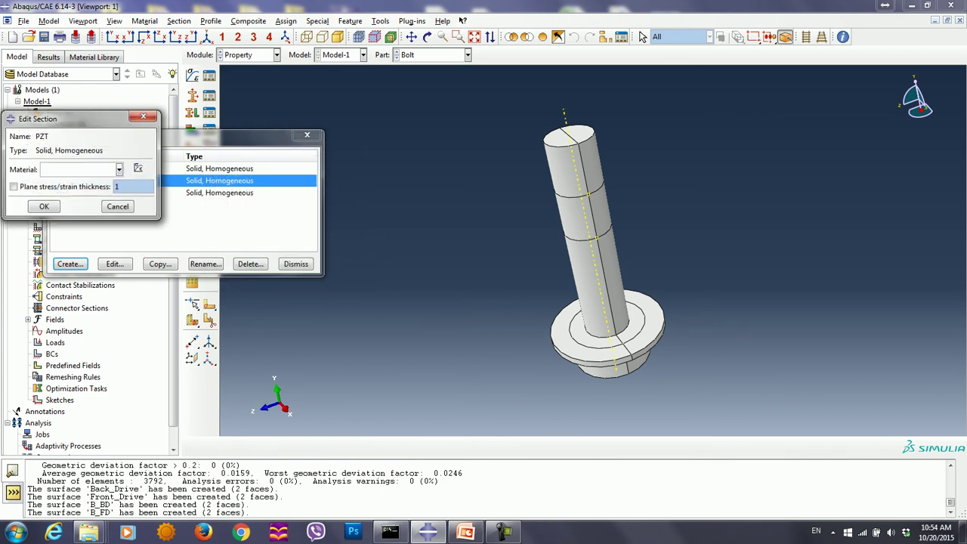
left_click(118, 170)
left_click(49, 206)
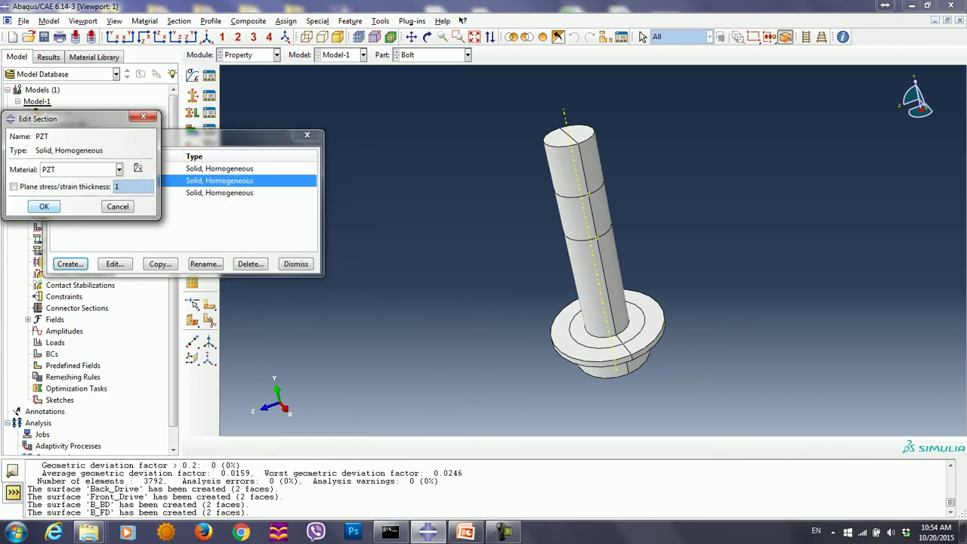
left_click(44, 206)
left_click(307, 134)
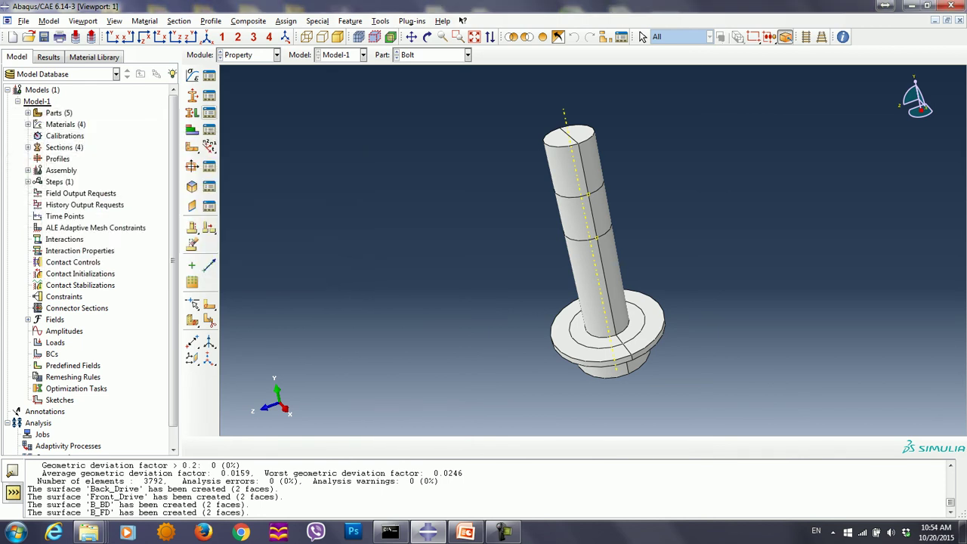
Assign the Steel section to the whole Bolt part without creating a set.
left_click_drag(418, 94, 796, 421)
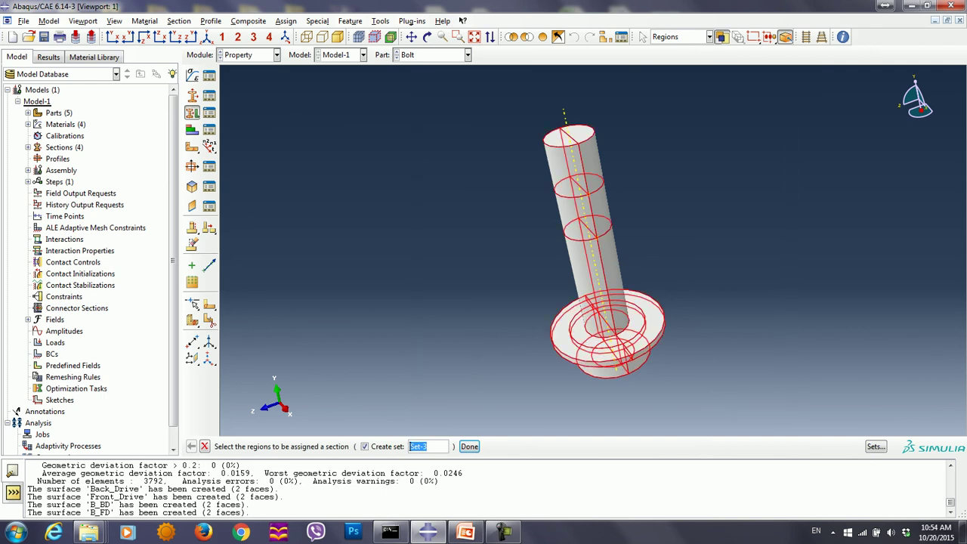
left_click(365, 446)
left_click(426, 447)
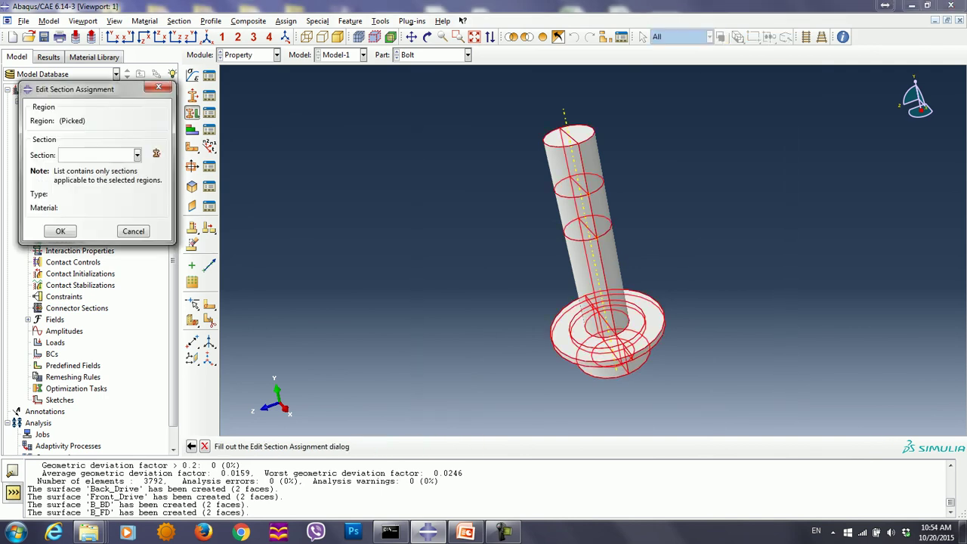
left_click(137, 155)
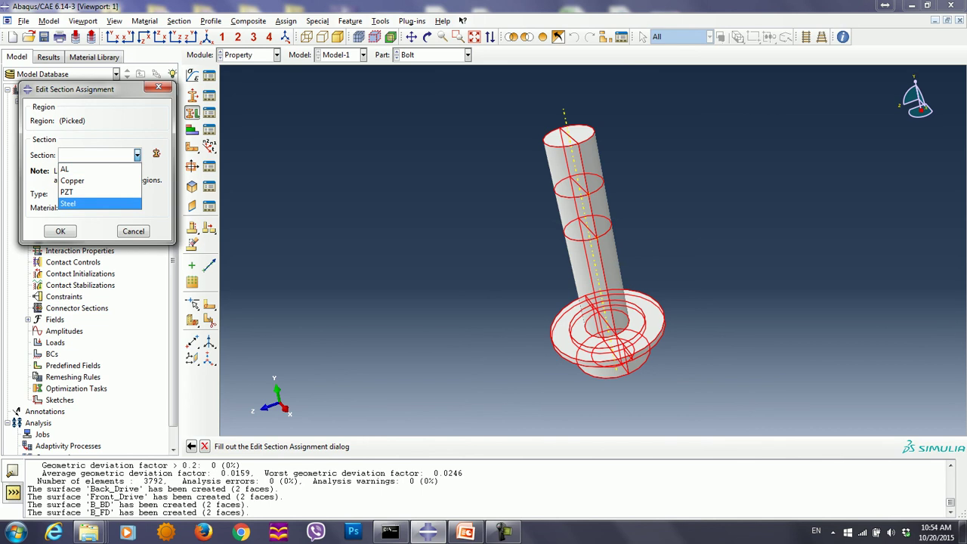
left_click(68, 201)
left_click(60, 232)
Assign the Steel section to the whole Back_Drive part.
left_click(435, 54)
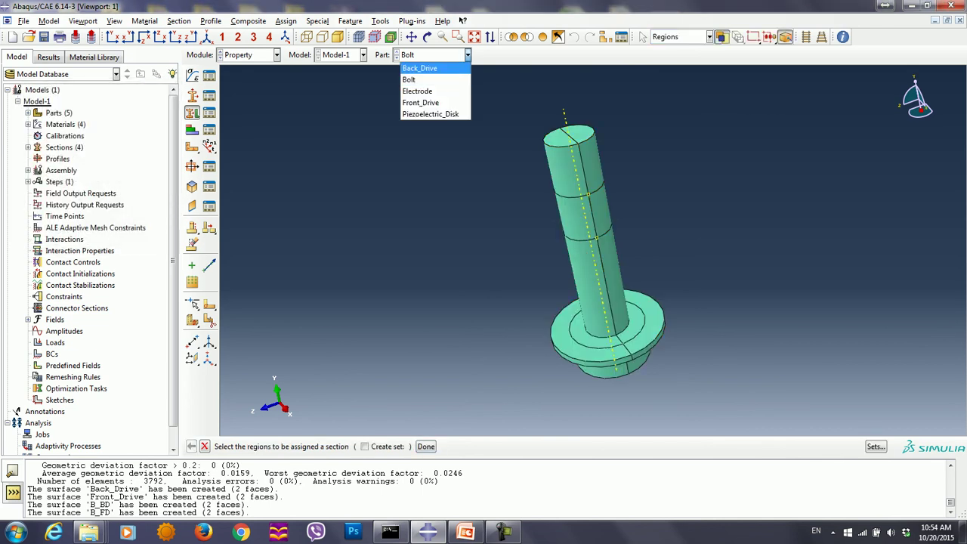
left_click(419, 67)
left_click(193, 112)
left_click_drag(296, 108, 672, 386)
left_click(425, 447)
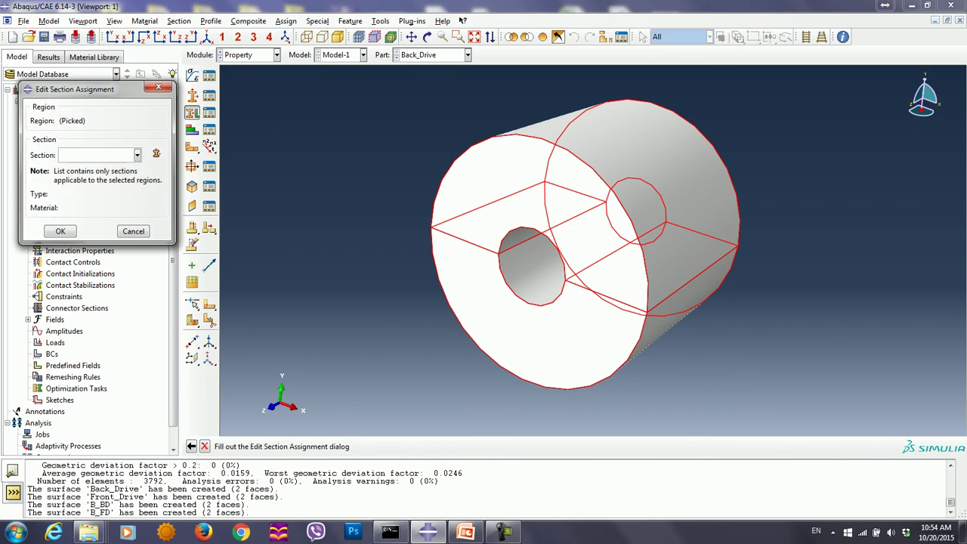
left_click(136, 155)
left_click(68, 203)
left_click(61, 232)
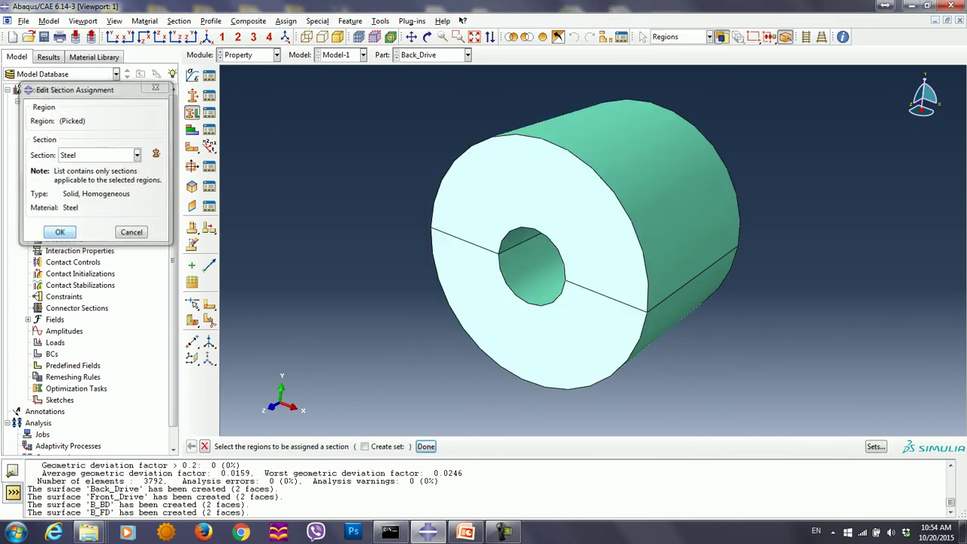
Assign the Copper section to the whole Electrode part.
left_click(468, 55)
left_click(417, 91)
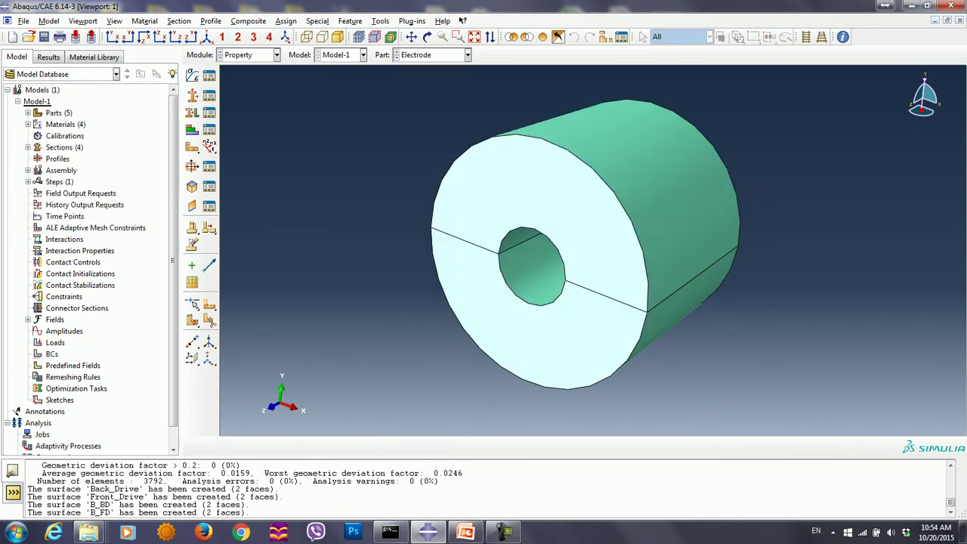
left_click_drag(438, 103, 727, 362)
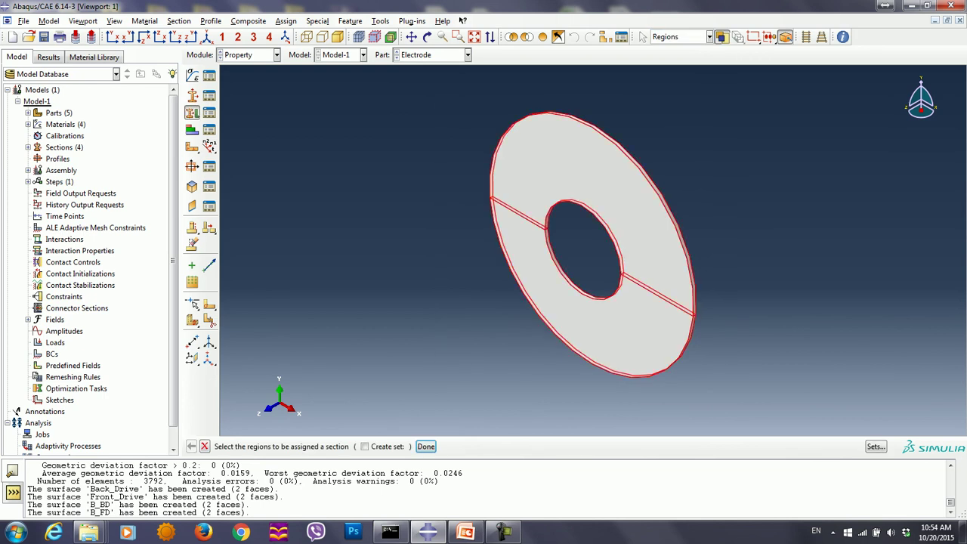
left_click(425, 446)
left_click(136, 154)
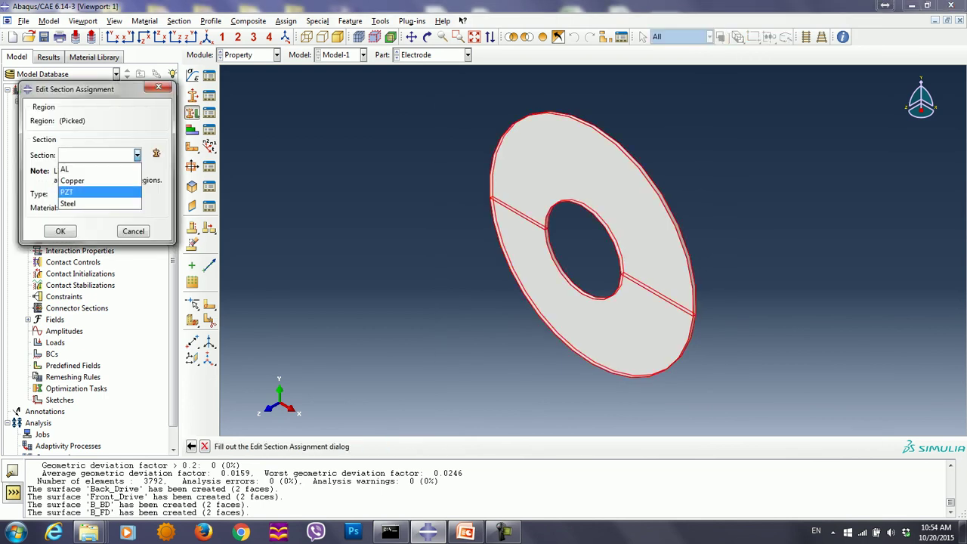
left_click(72, 179)
left_click(60, 231)
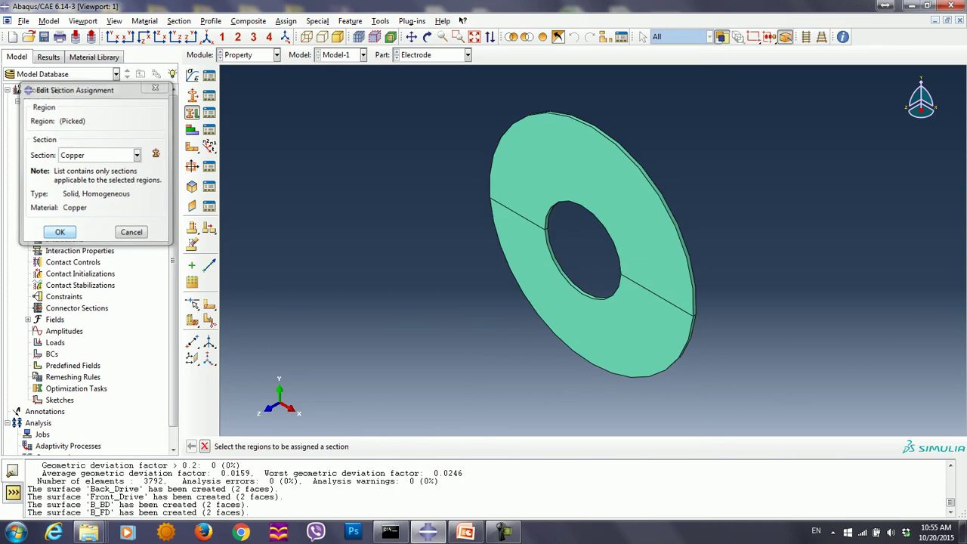
Assign the AL section to the whole Front_Drive part.
left_click(467, 54)
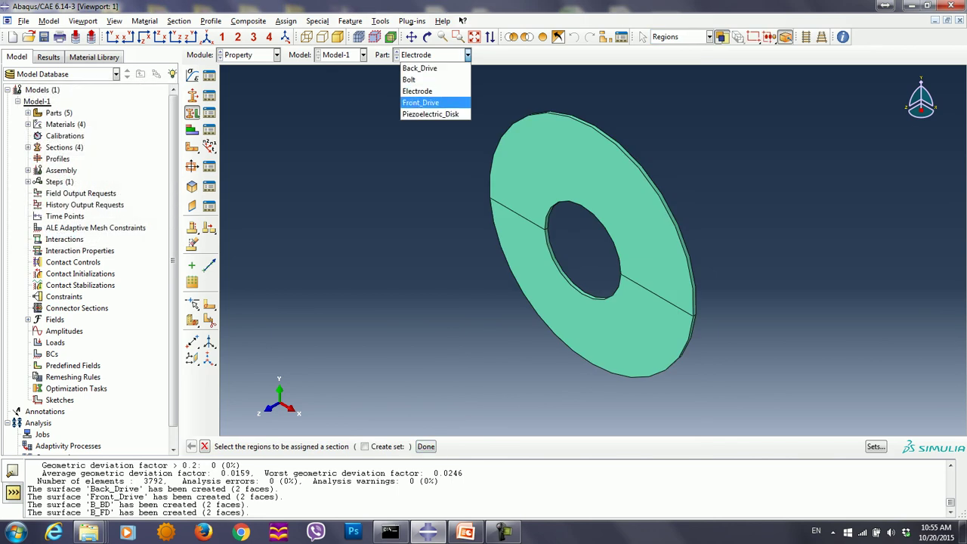
left_click(420, 102)
left_click_drag(447, 109, 720, 345)
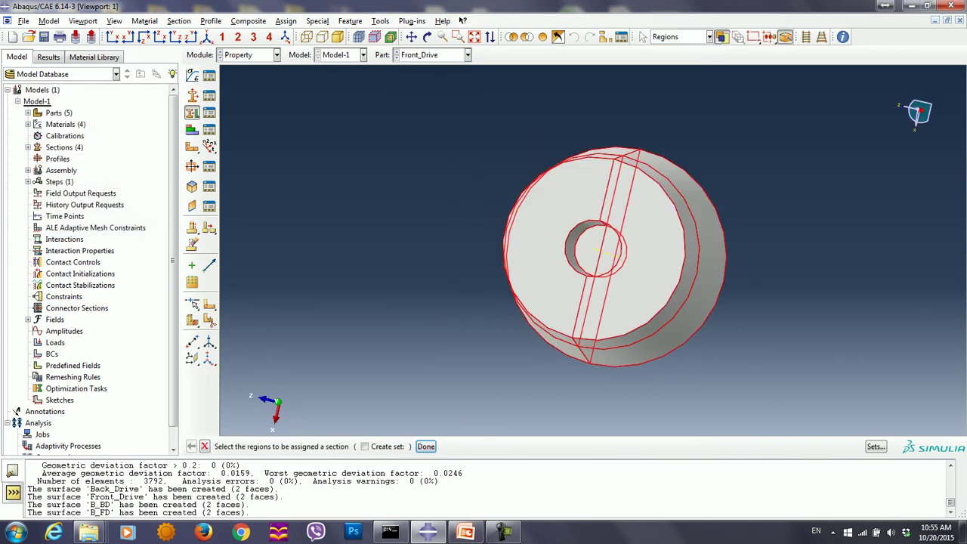
left_click(426, 446)
left_click(137, 155)
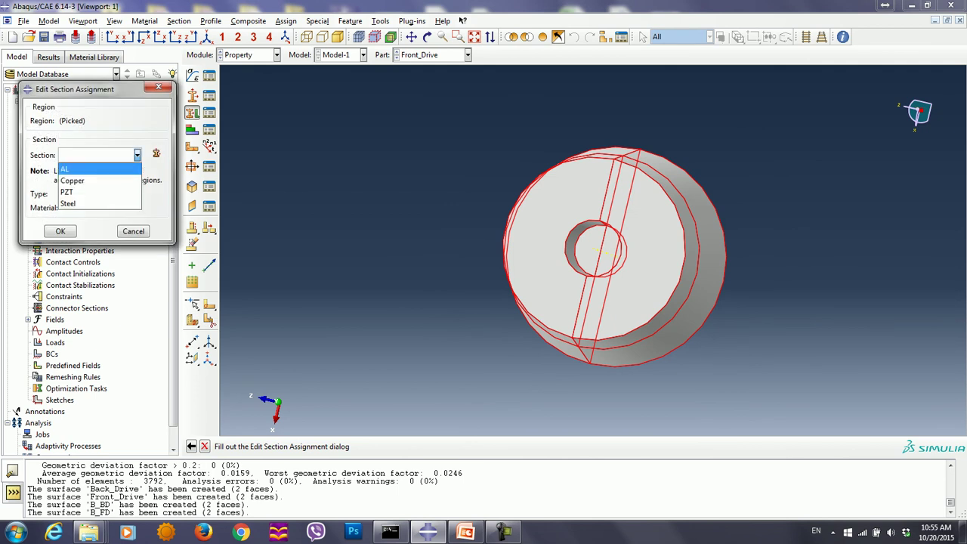
left_click(68, 164)
left_click(60, 232)
Assign the PZT section to the whole Piezoelectric_Disk part.
left_click(468, 54)
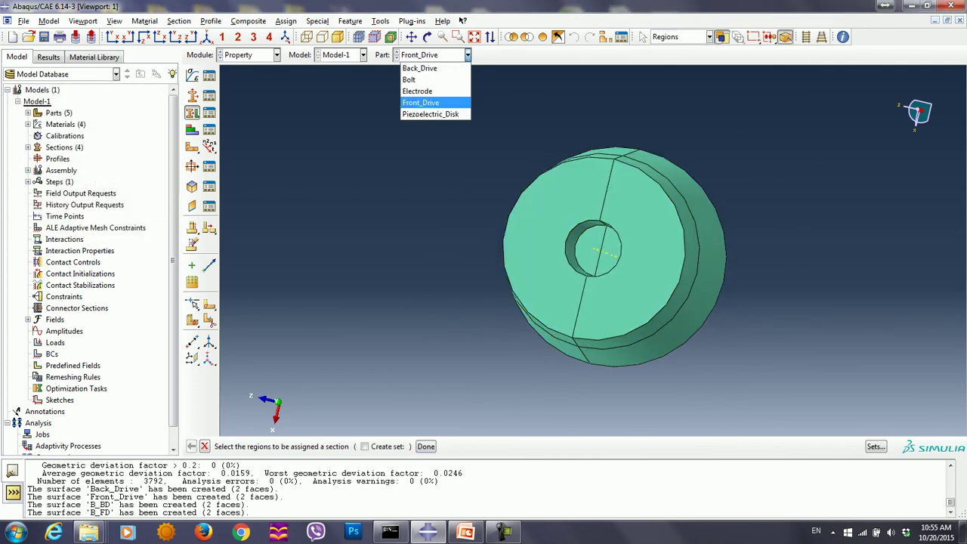
left_click(430, 113)
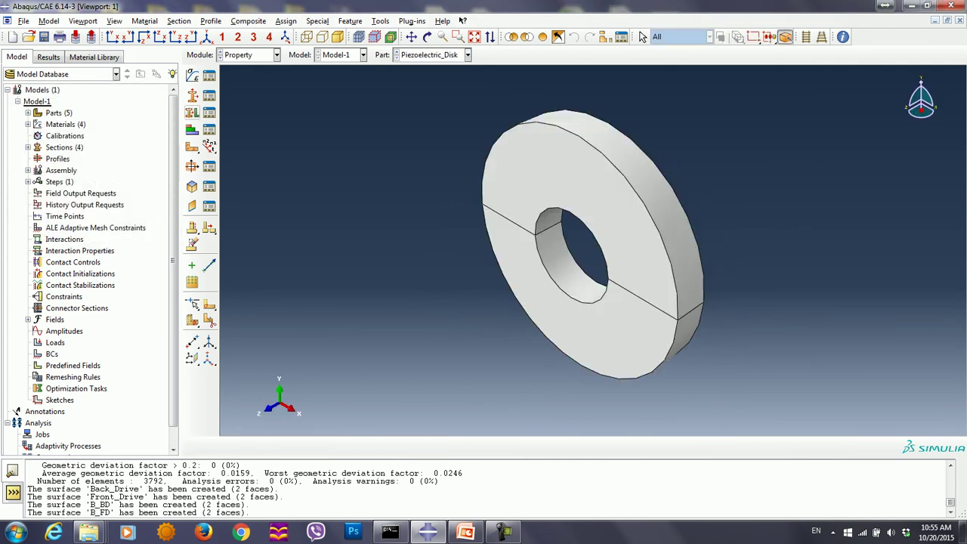
left_click_drag(401, 106, 696, 321)
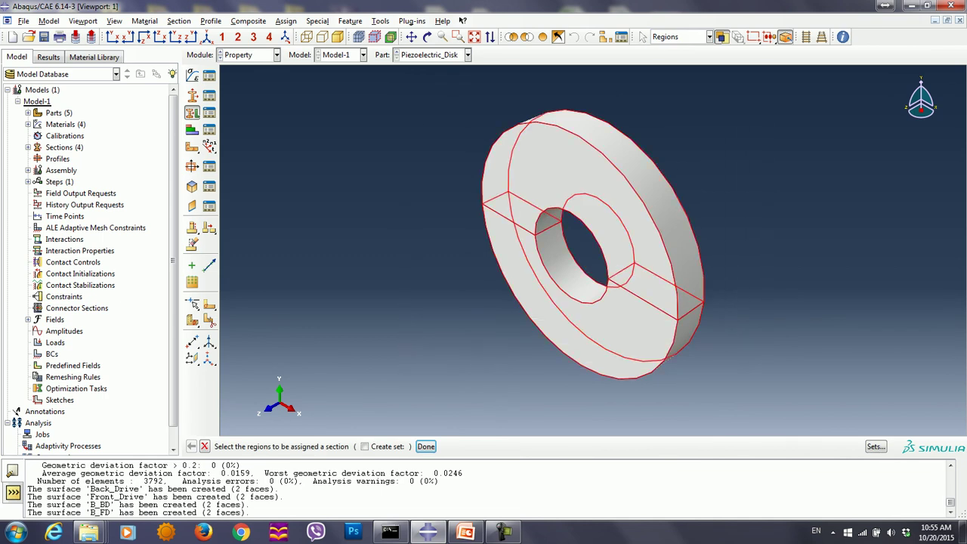
left_click(425, 445)
left_click(137, 155)
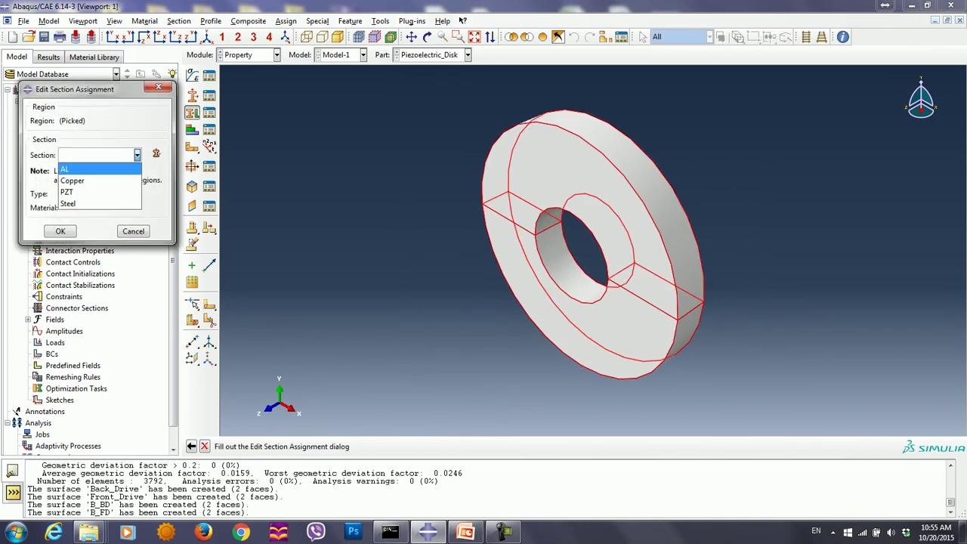
left_click(66, 192)
left_click(60, 231)
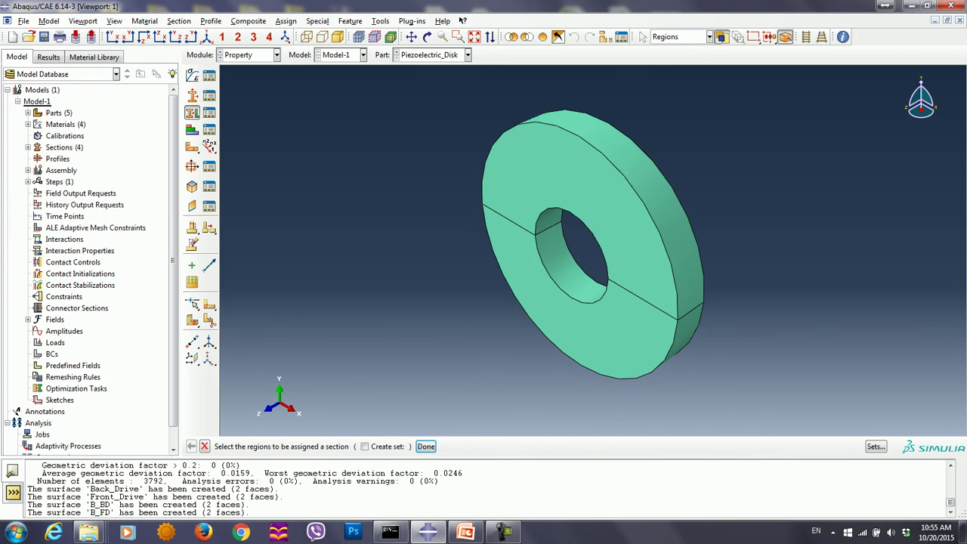
Assign a material orientation to the whole Piezoelectric_Disk, using the default global definition and Axis 3 as the additional rotation direction.
left_click(192, 147)
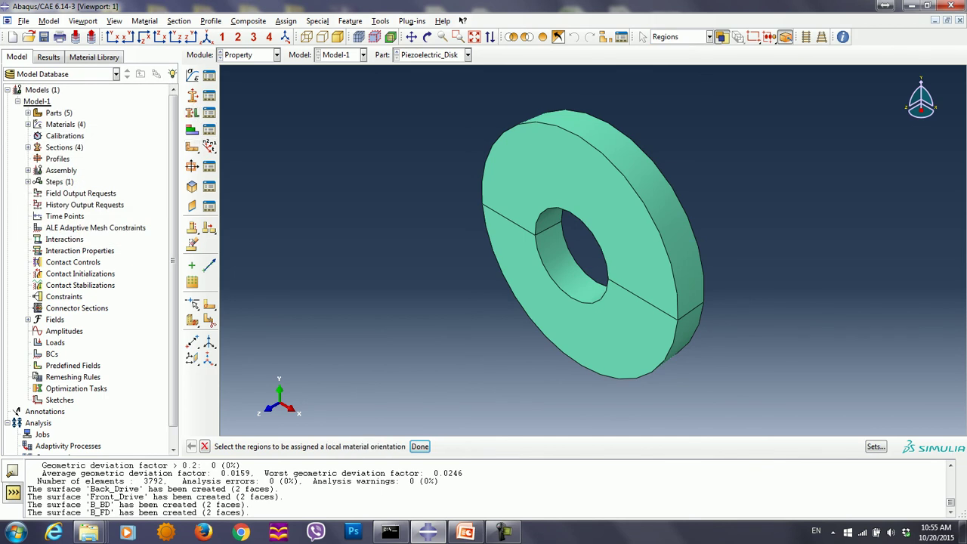
left_click_drag(444, 106, 758, 429)
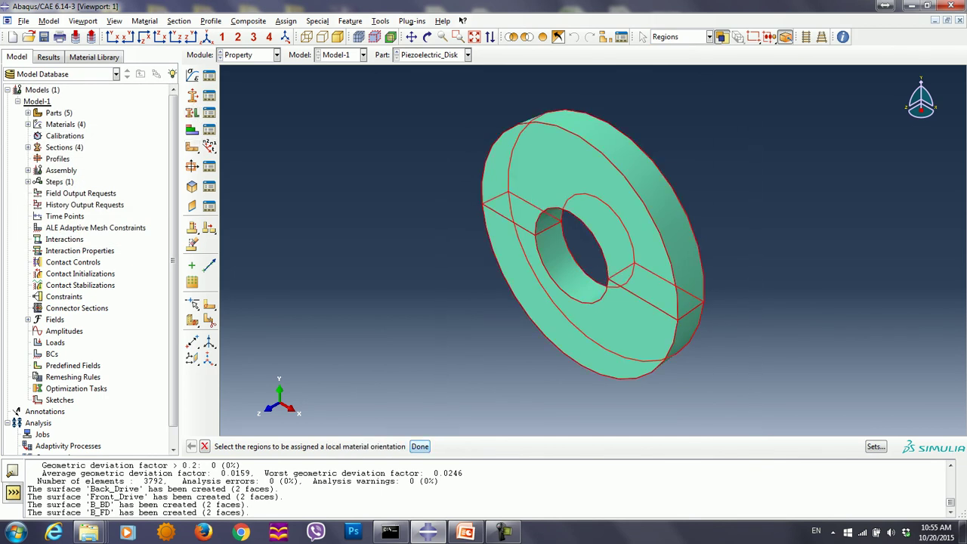
left_click(420, 446)
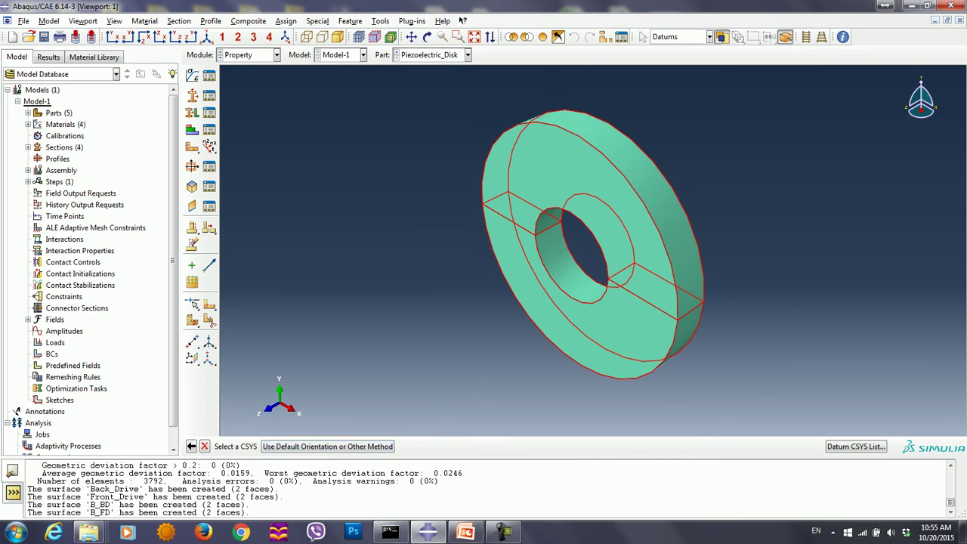
left_click(327, 447)
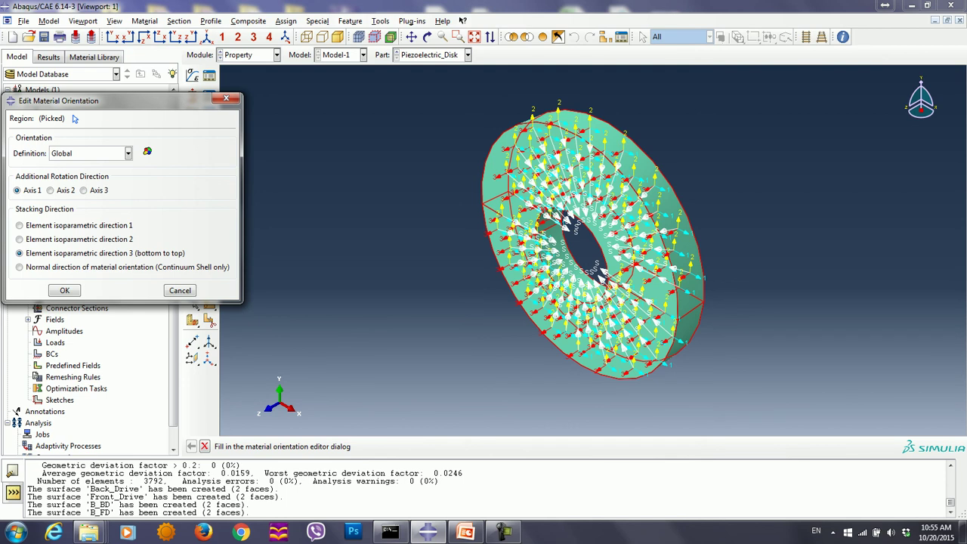
left_click(84, 190)
key("Return")
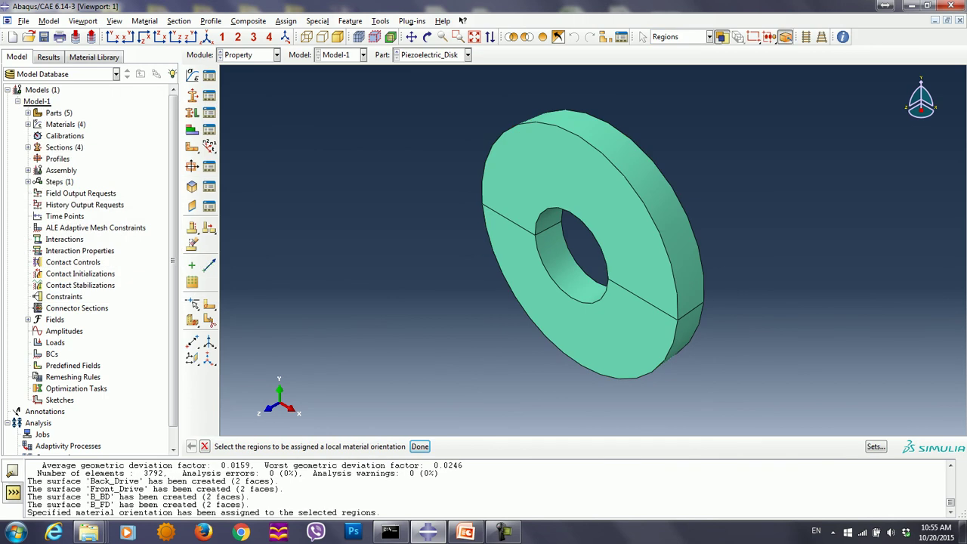
left_click(503, 532)
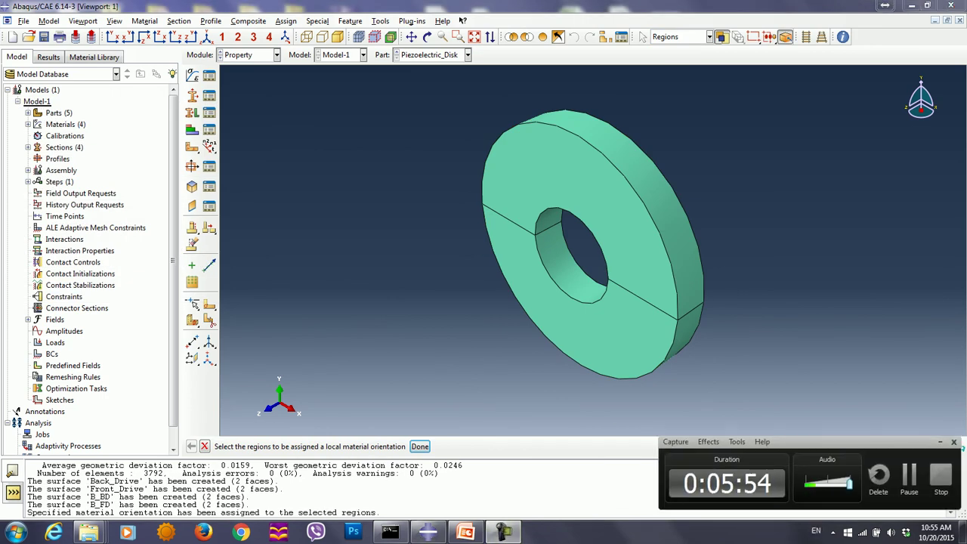